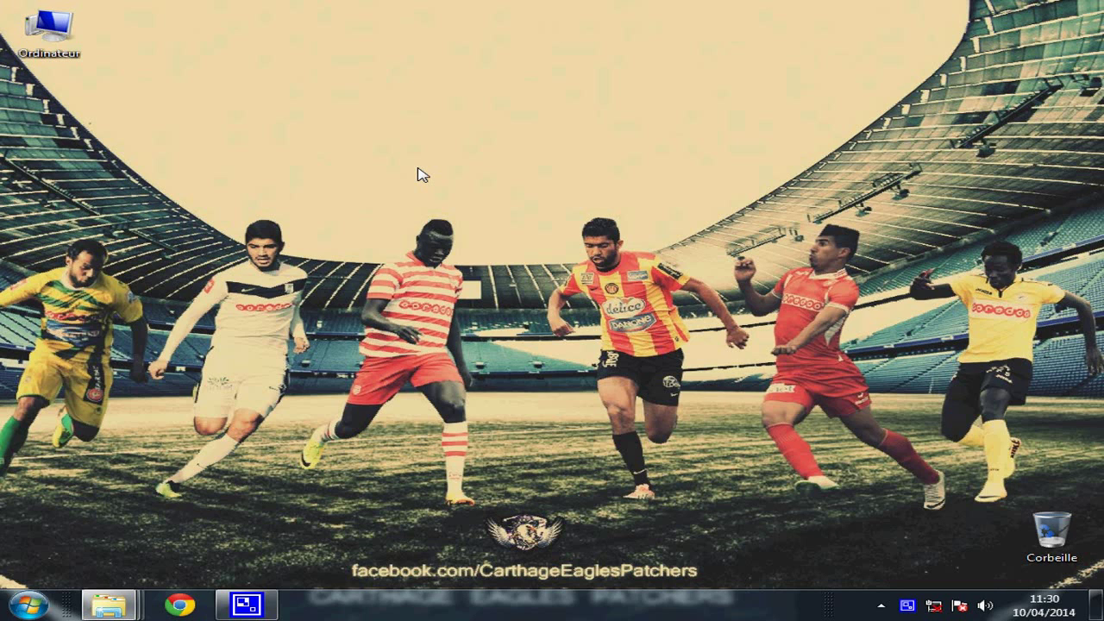
- Delete the kitserver13 and PESTN folders from C:\Program Files\KONAMI\Pro Evolution Soccer 2013
{"action": "mouse_move", "coordinate": [130, 608]}
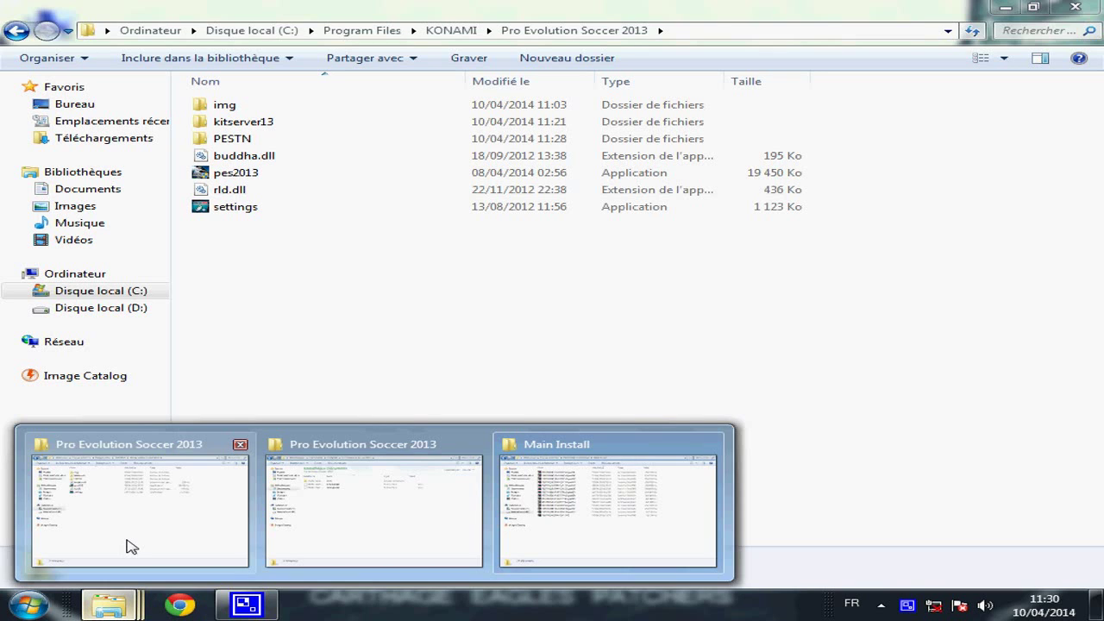
{"action": "left_click", "coordinate": [129, 548]}
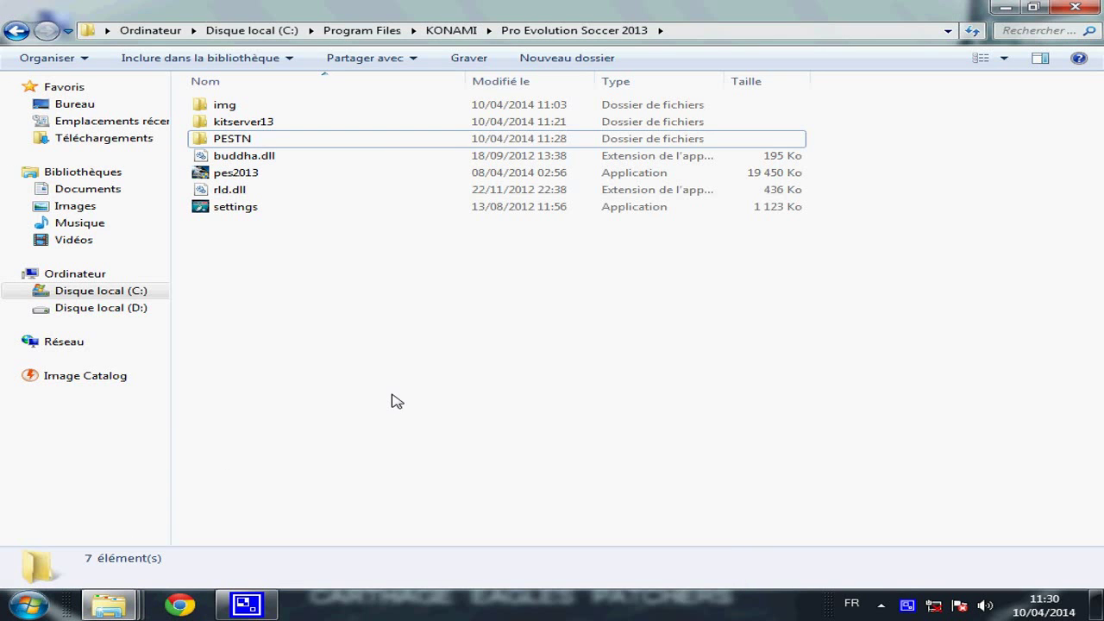
{"action": "left_click", "coordinate": [705, 30]}
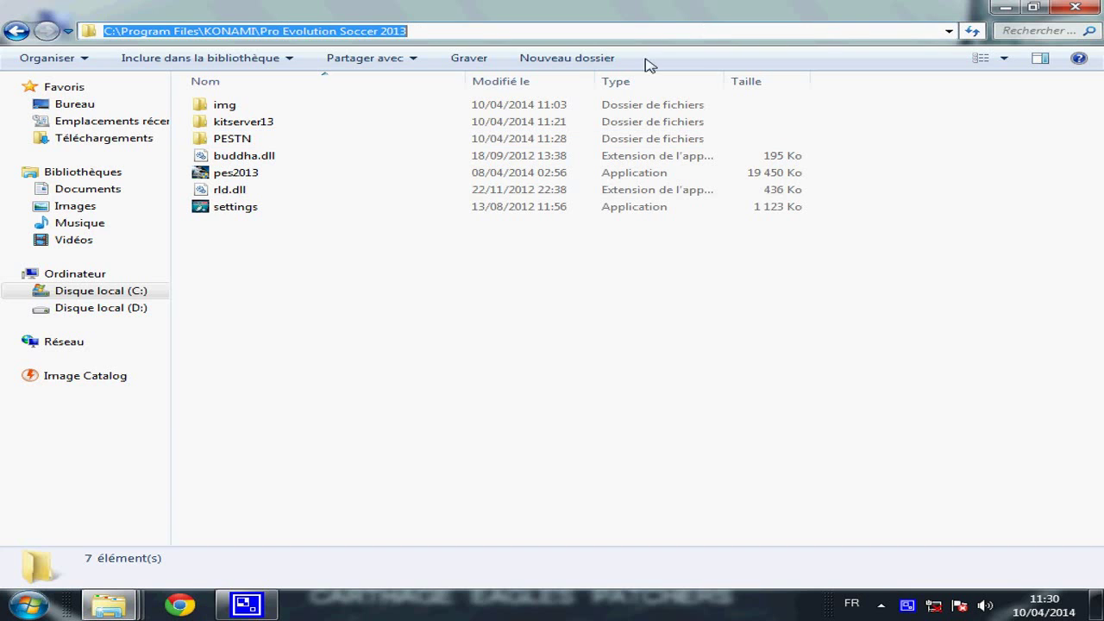
{"action": "left_click", "coordinate": [343, 368]}
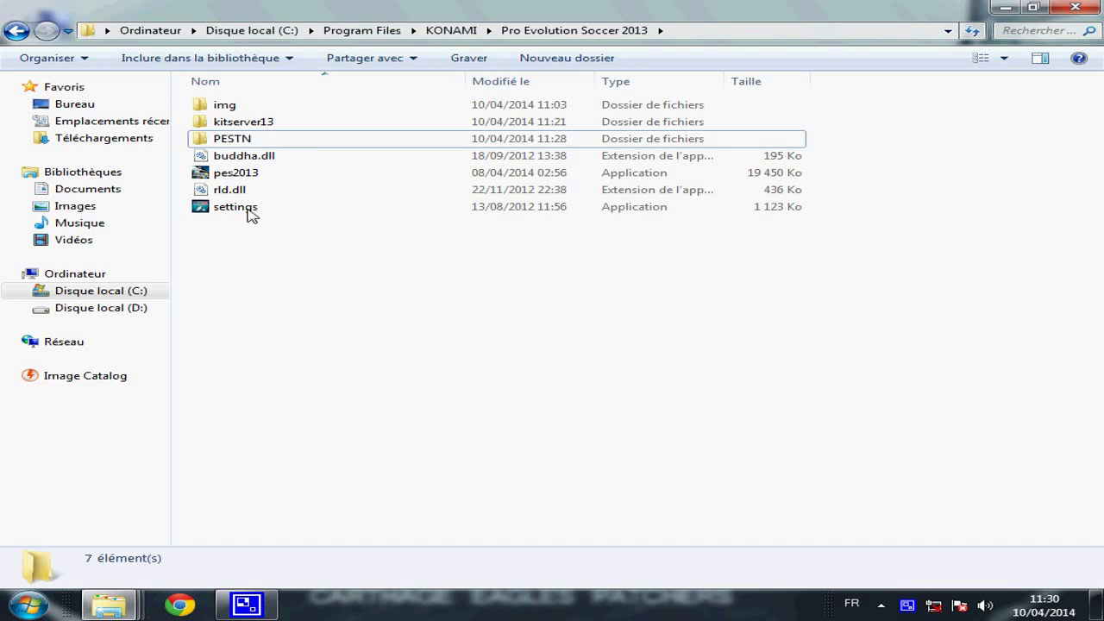
{"action": "left_click", "coordinate": [241, 125]}
{"action": "right_click", "coordinate": [246, 127]}
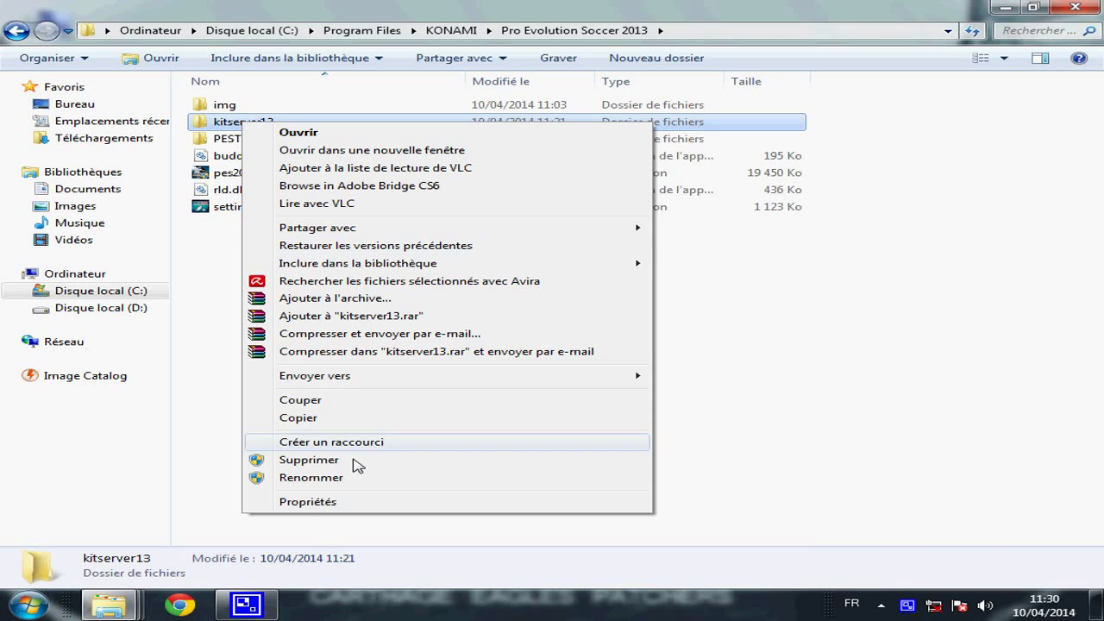
{"action": "left_click", "coordinate": [321, 462]}
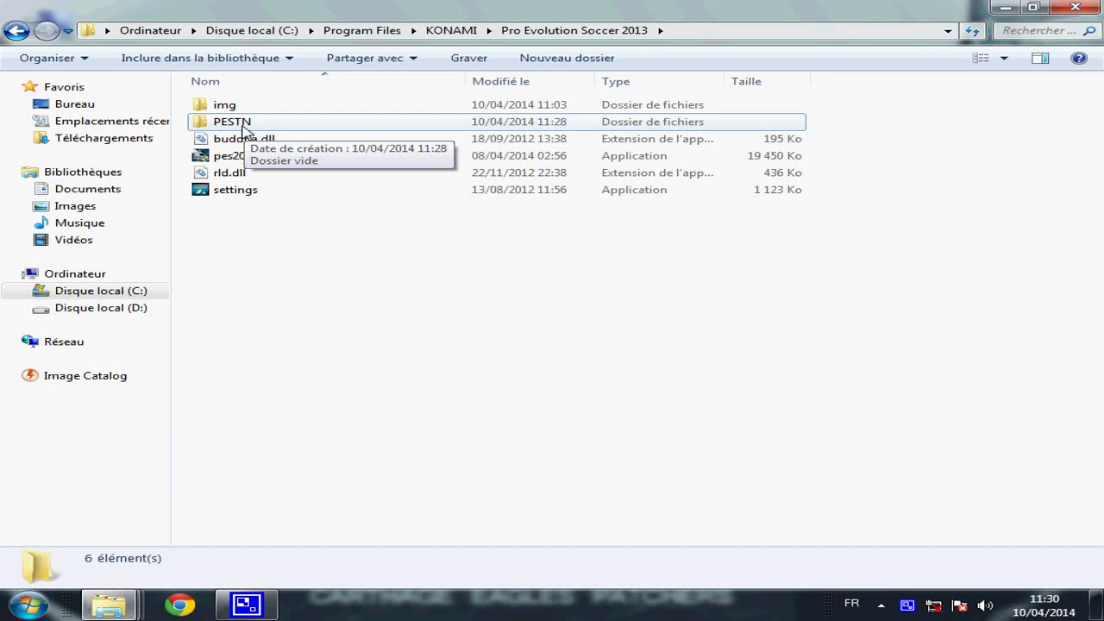
{"action": "right_click", "coordinate": [234, 125]}
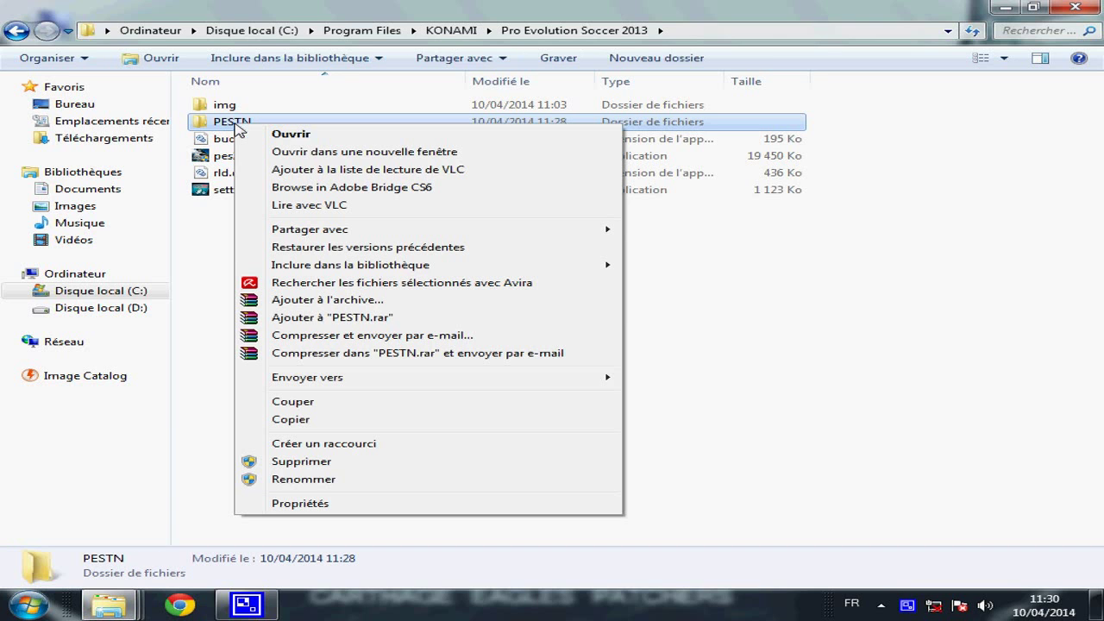
{"action": "left_click", "coordinate": [300, 463]}
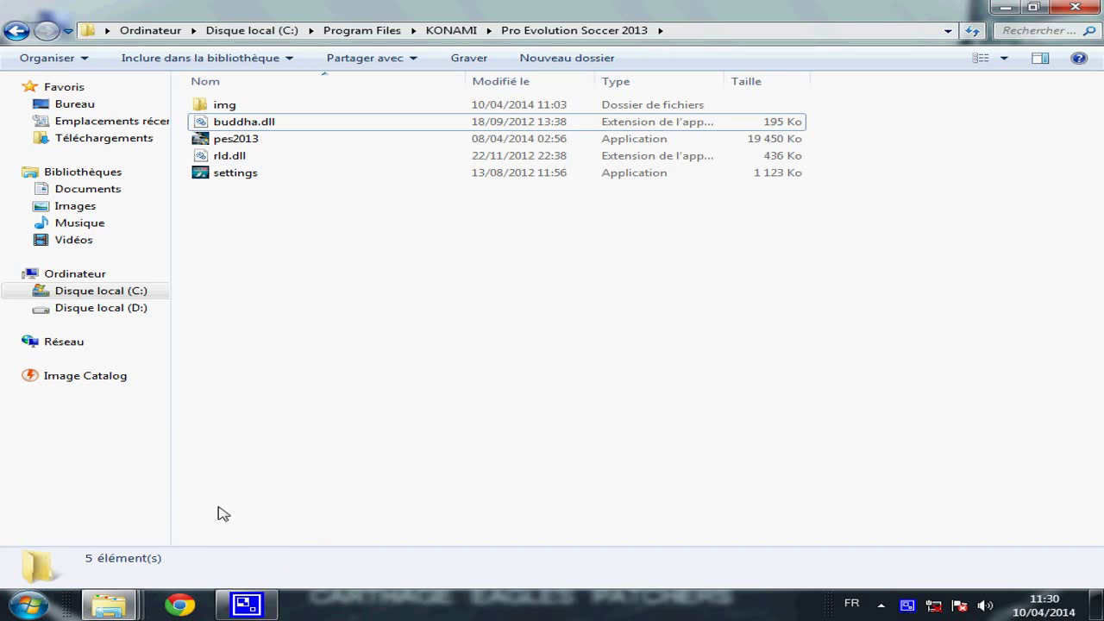
- Delete the save folder from KONAMI\Pro Evolution Soccer 2013 in the Documents library
{"action": "mouse_move", "coordinate": [111, 595]}
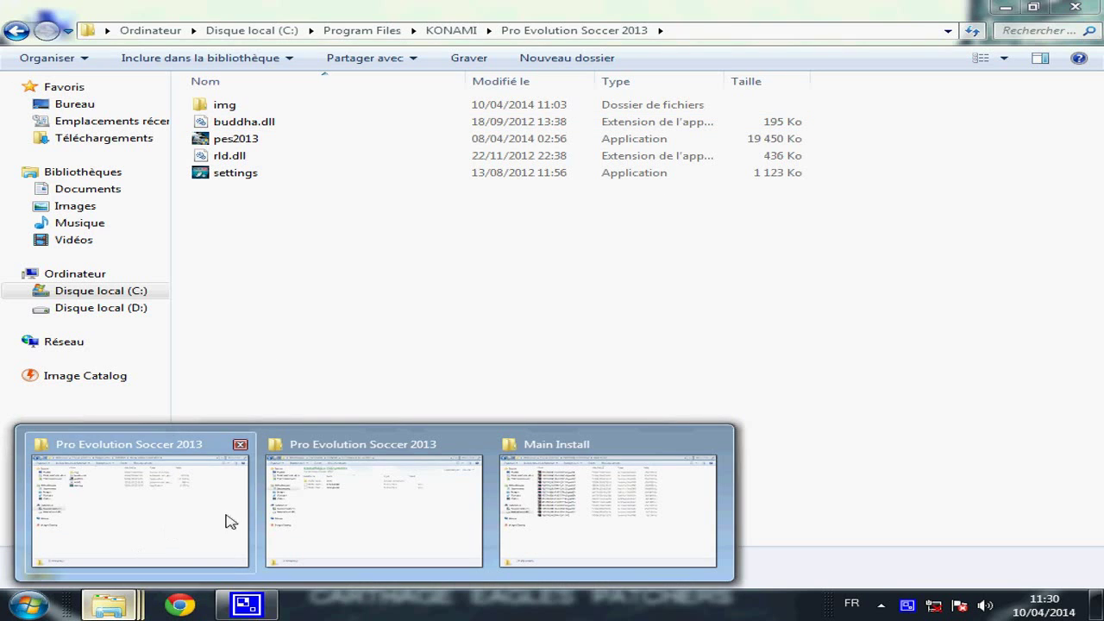
{"action": "left_click", "coordinate": [321, 523]}
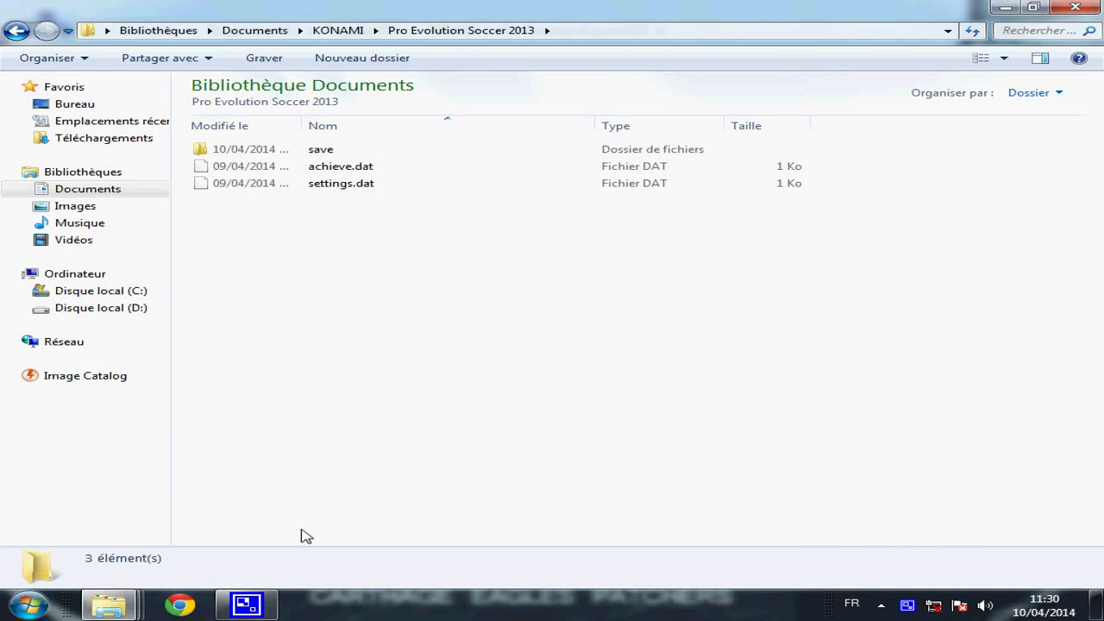
{"action": "left_click", "coordinate": [327, 153]}
{"action": "right_click", "coordinate": [331, 154]}
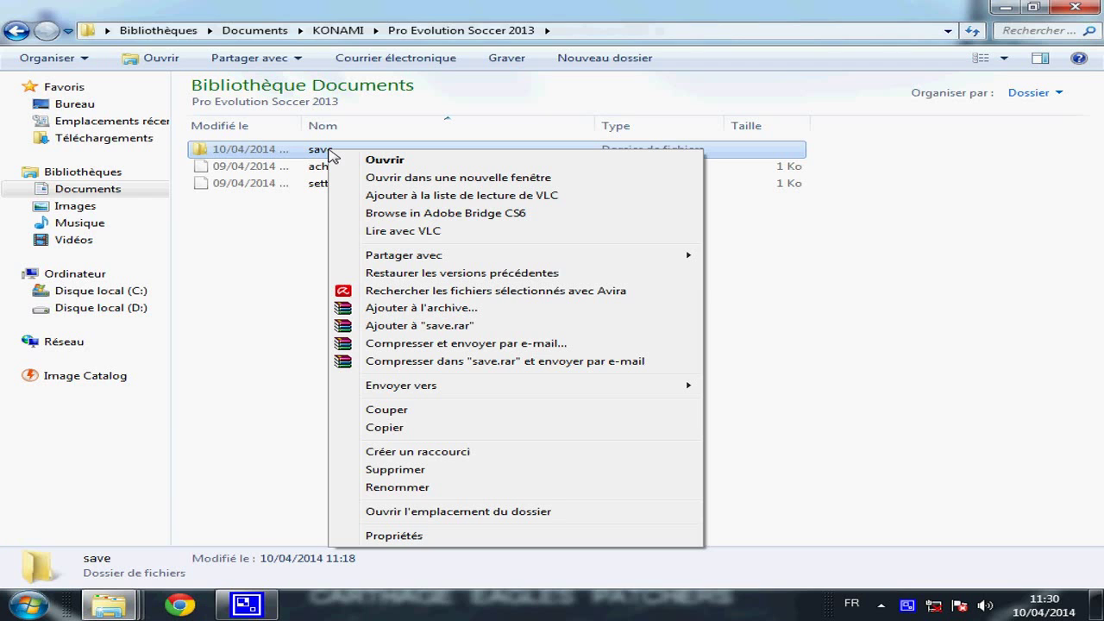
{"action": "left_click", "coordinate": [384, 473]}
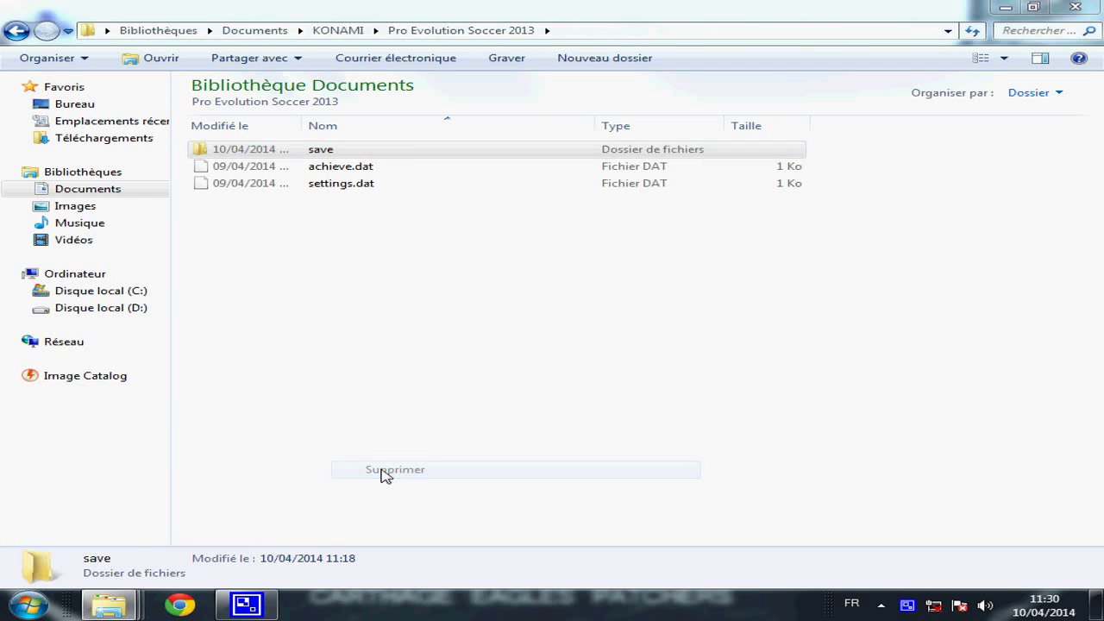
{"action": "left_click", "coordinate": [619, 367]}
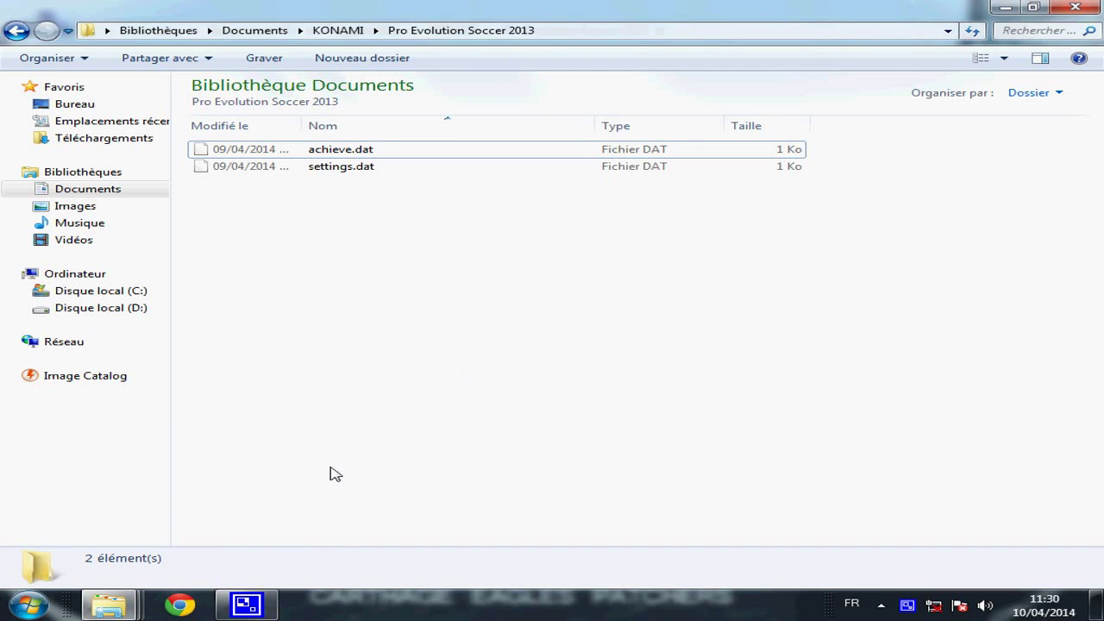
- Switch to the Main Install folder containing the PESTN 2013 PATCH 5.0 archives on drive D
{"action": "mouse_move", "coordinate": [119, 613]}
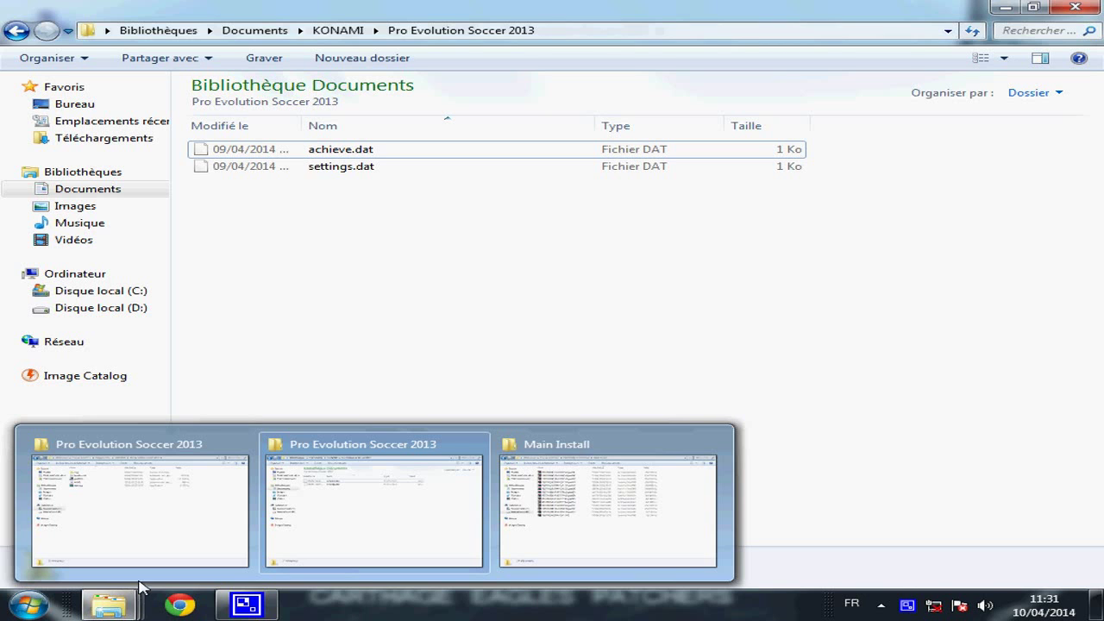
{"action": "left_click", "coordinate": [552, 544]}
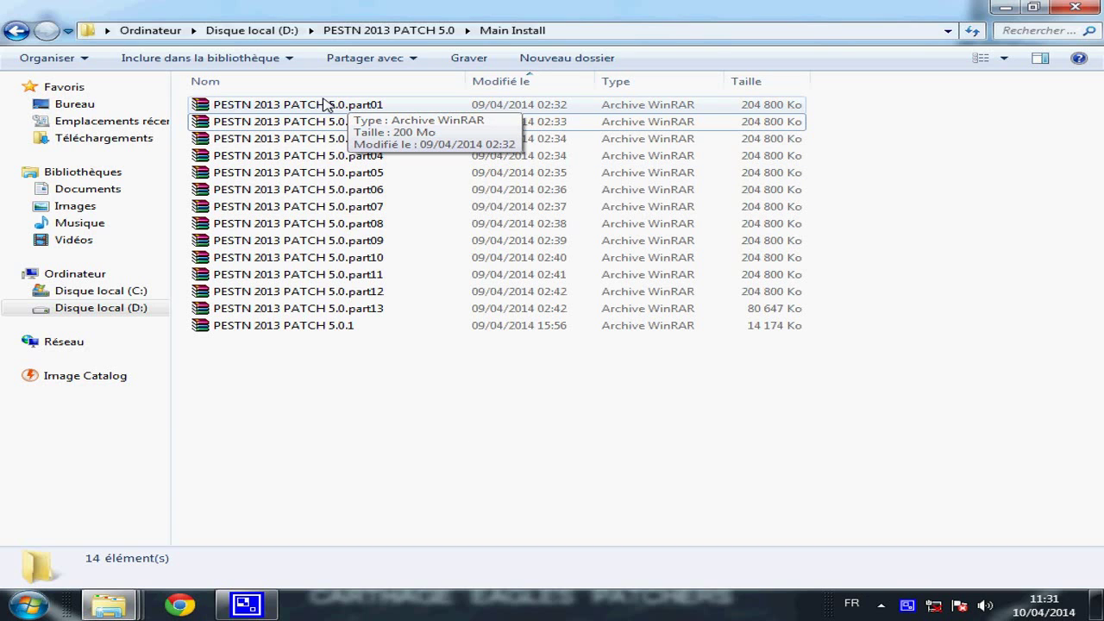
{"action": "left_click", "coordinate": [273, 329]}
{"action": "left_click", "coordinate": [331, 420]}
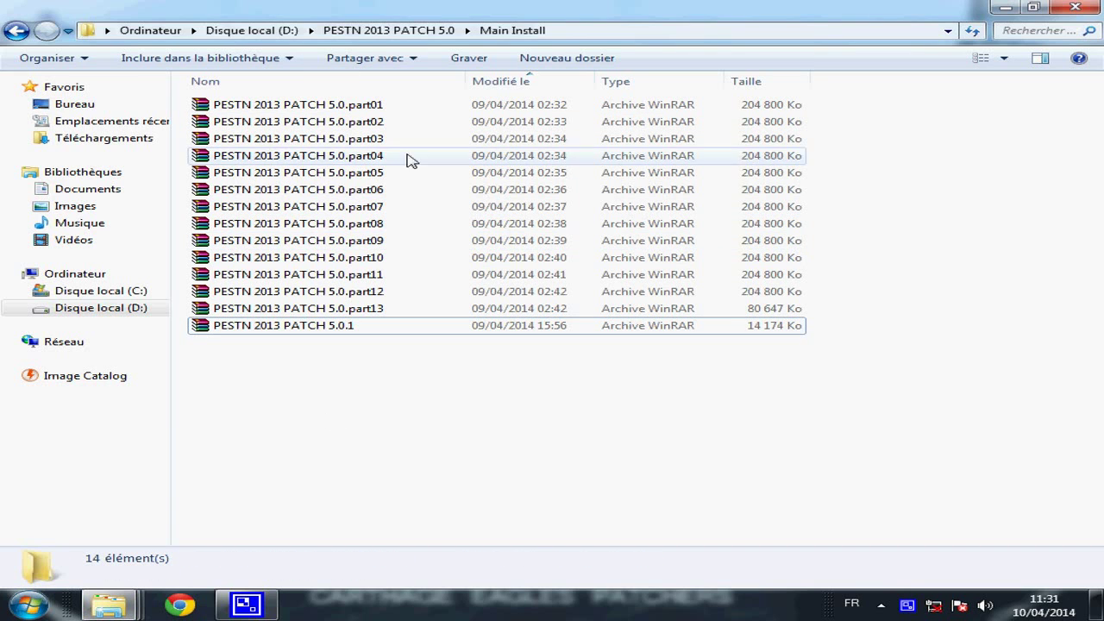
- Rename the first archive part as PESTN 2013 PATCH 5.0.part01_1
{"action": "left_click", "coordinate": [374, 105]}
{"action": "right_click", "coordinate": [375, 105]}
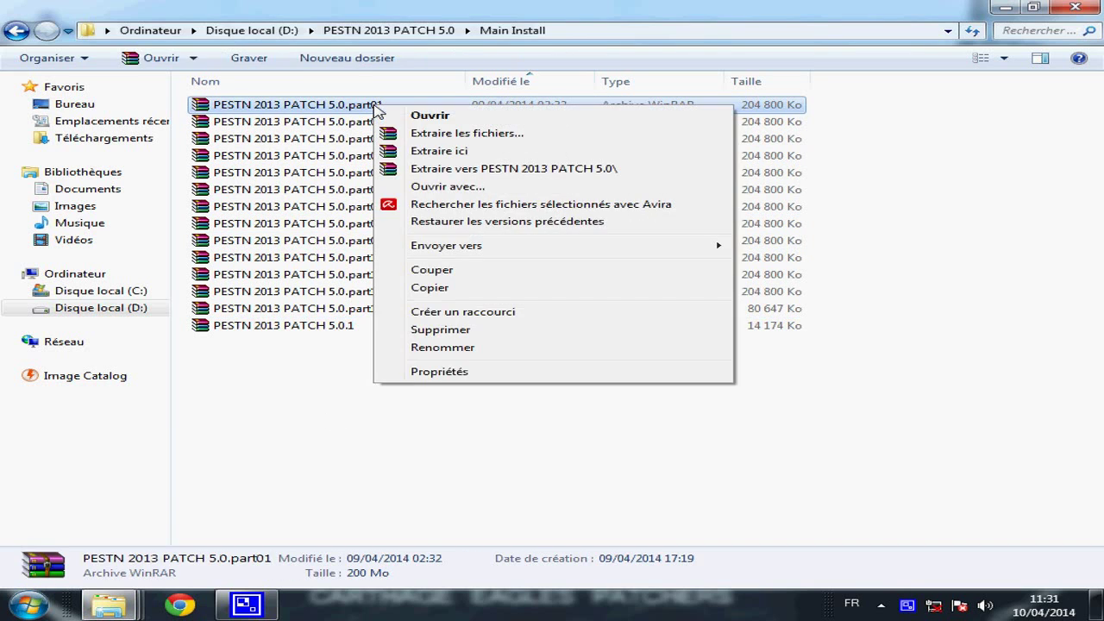
{"action": "left_click", "coordinate": [442, 348]}
{"action": "left_click", "coordinate": [393, 107]}
{"action": "type", "text": "-1"}
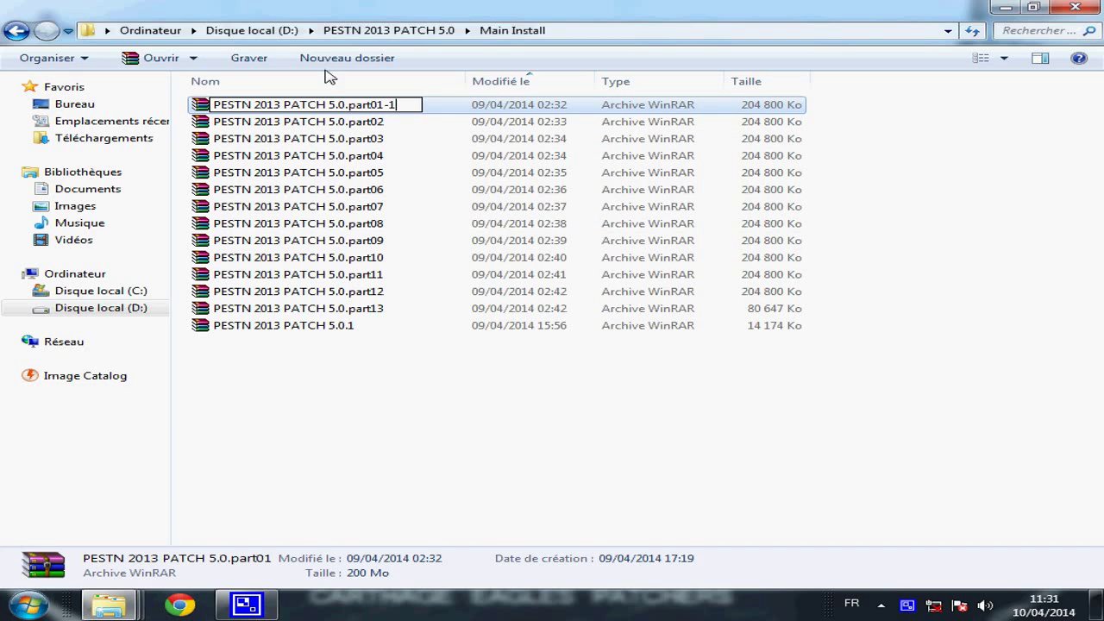
{"action": "key", "text": "BackSpace"}
{"action": "key", "text": "BackSpace"}
{"action": "type", "text": "8"}
{"action": "key", "text": "BackSpace"}
{"action": "type", "text": "8"}
{"action": "key", "text": "BackSpace"}
{"action": "type", "text": "_1"}
{"action": "left_click", "coordinate": [316, 459]}
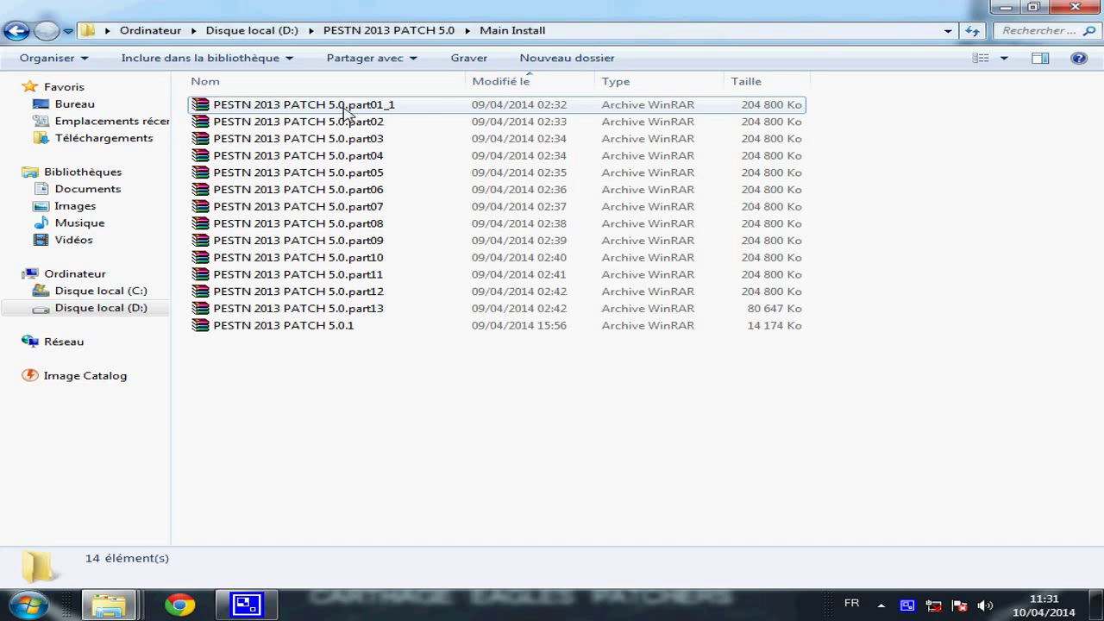
- Remove the _1 suffix so the first archive is named PESTN 2013 PATCH 5.0.part01
{"action": "right_click", "coordinate": [374, 103]}
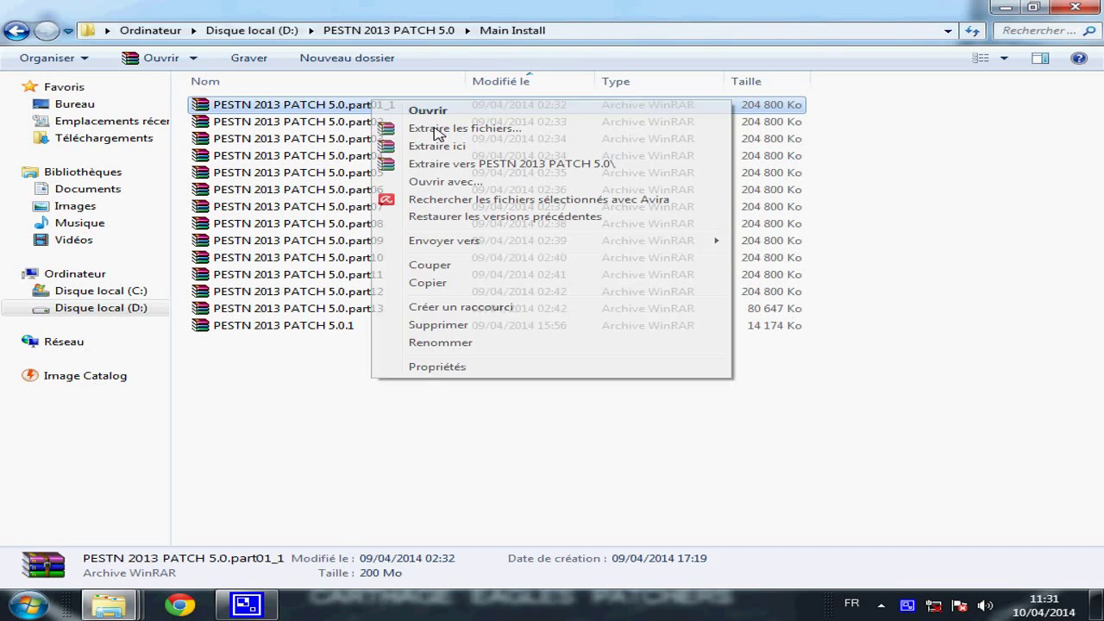
{"action": "left_click", "coordinate": [431, 342]}
{"action": "left_click", "coordinate": [410, 104]}
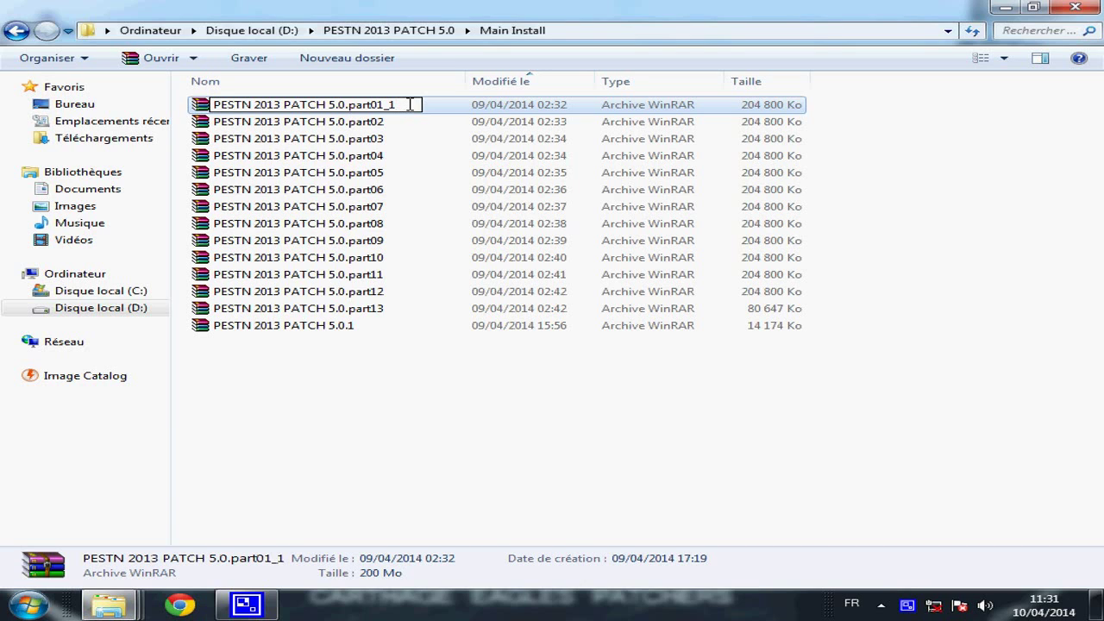
{"action": "key", "text": "BackSpace"}
{"action": "key", "text": "BackSpace"}
{"action": "left_click", "coordinate": [365, 461]}
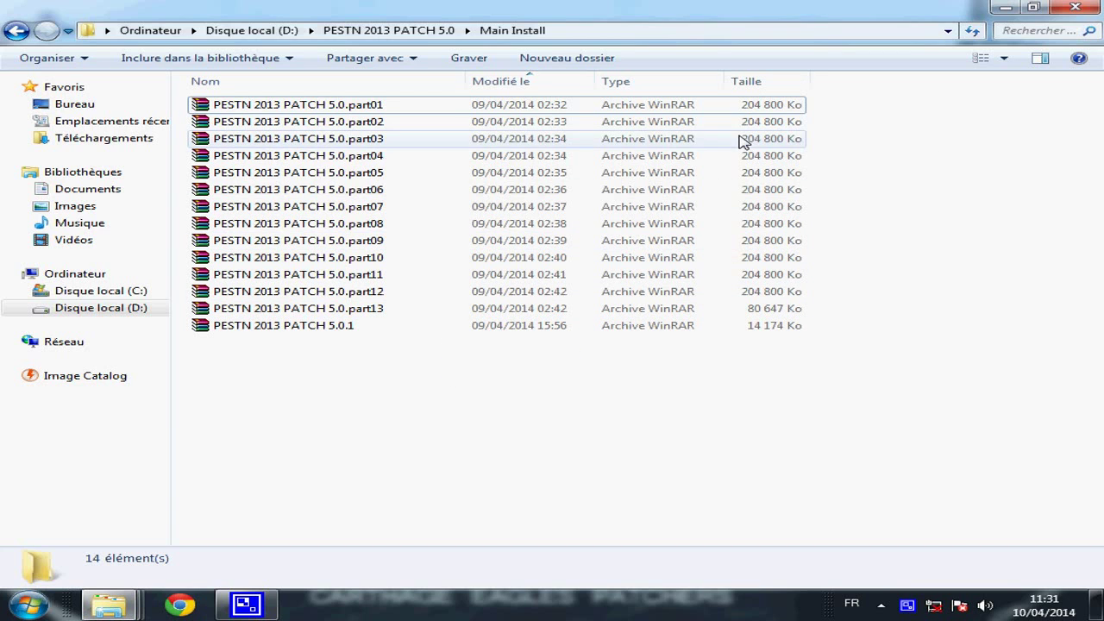
- Extract the multi-part archive from PESTN 2013 PATCH 5.0.part01 directly into the Main Install folder
{"action": "right_click", "coordinate": [313, 105]}
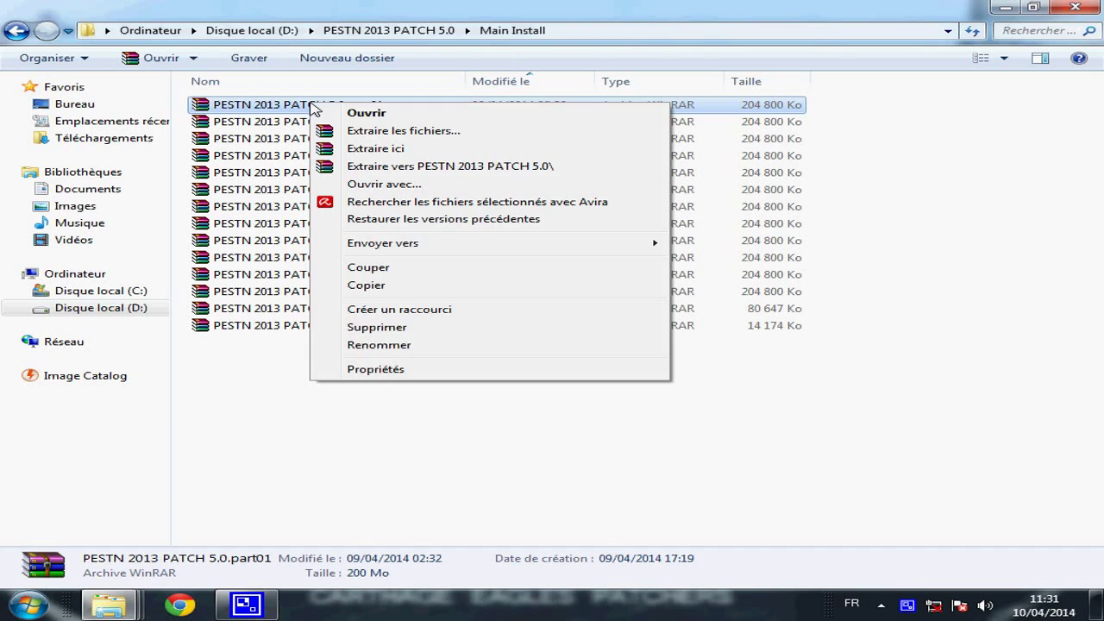
{"action": "left_click", "coordinate": [373, 149]}
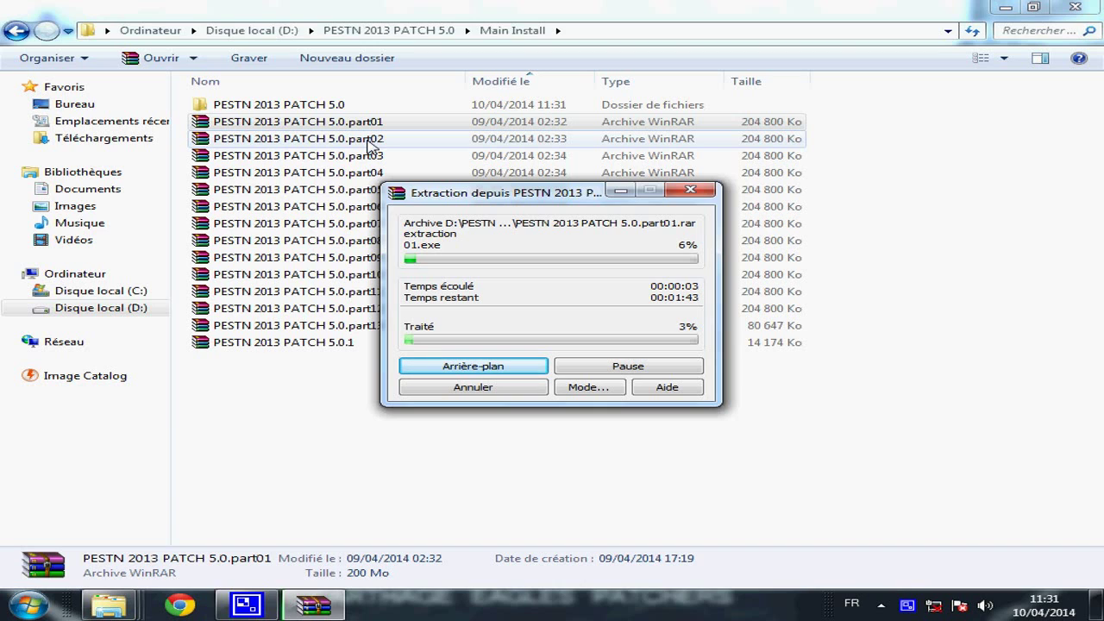
{"action": "left_click", "coordinate": [380, 126]}
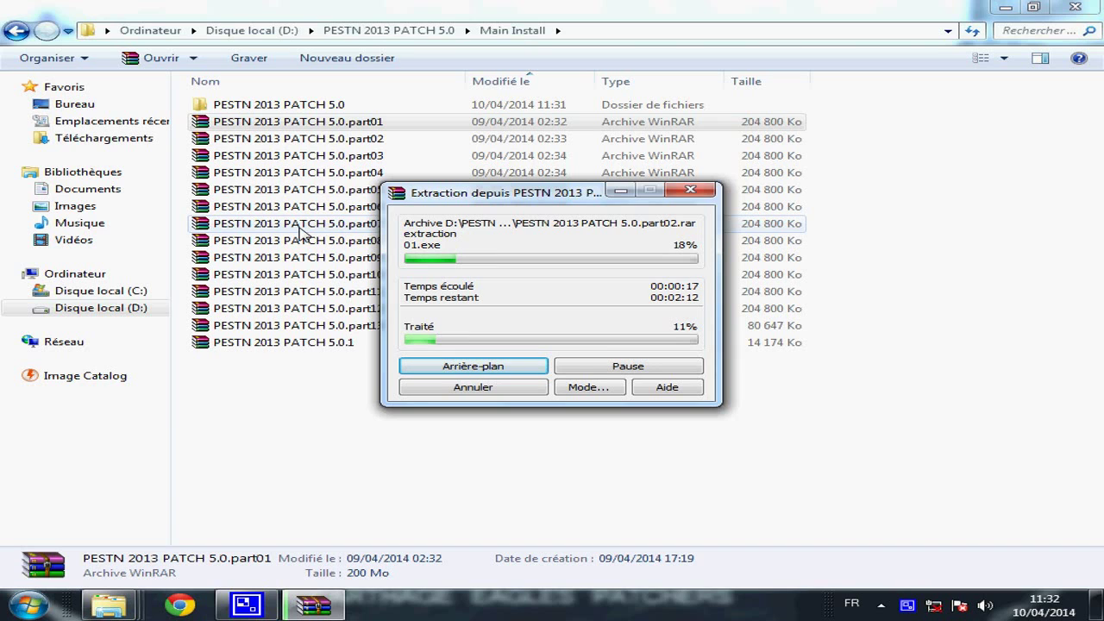
{"action": "left_click_drag", "start_coordinate": [596, 192], "coordinate": [450, 354]}
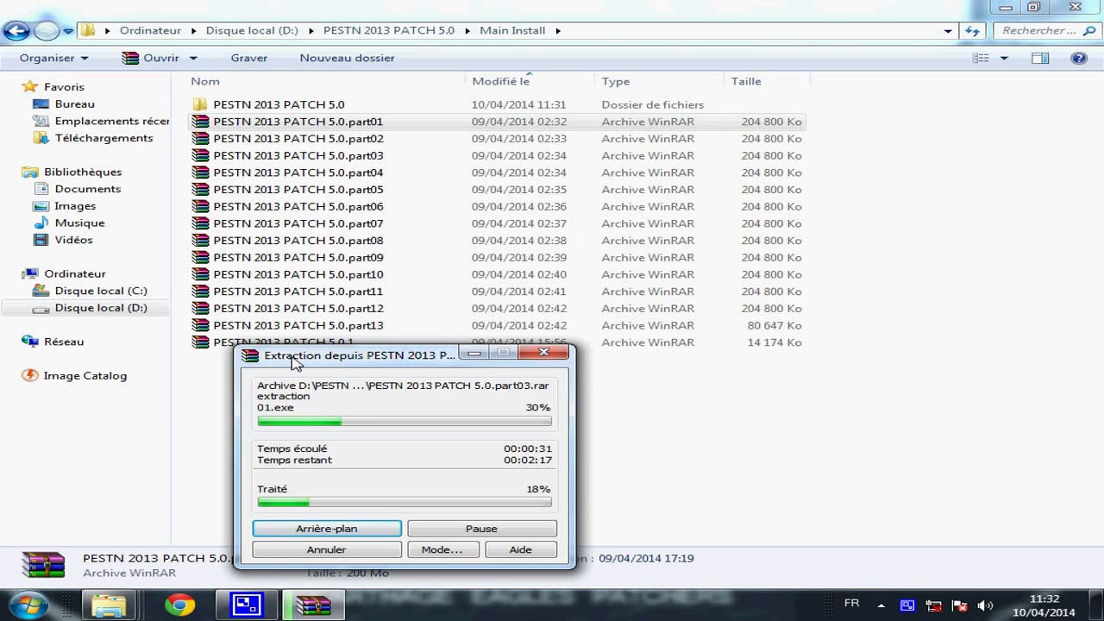
{"action": "left_click_drag", "start_coordinate": [309, 364], "coordinate": [535, 213]}
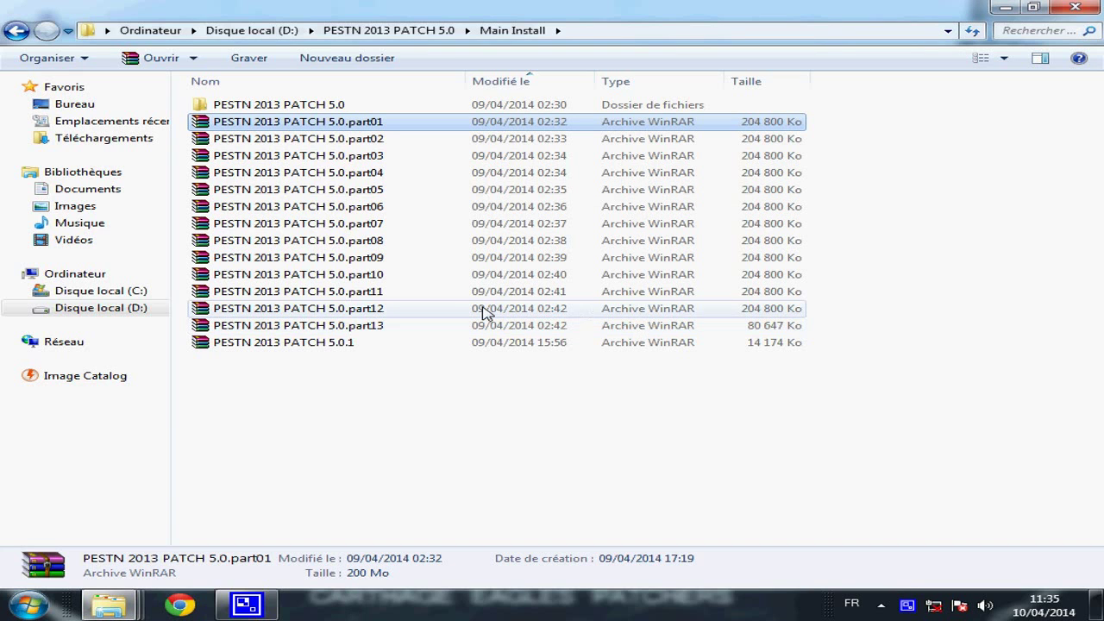
- Extract the PESTN 2013 PATCH 5.0.1 archive directly into the Main Install folder
{"action": "left_click", "coordinate": [345, 412]}
{"action": "left_click", "coordinate": [346, 345]}
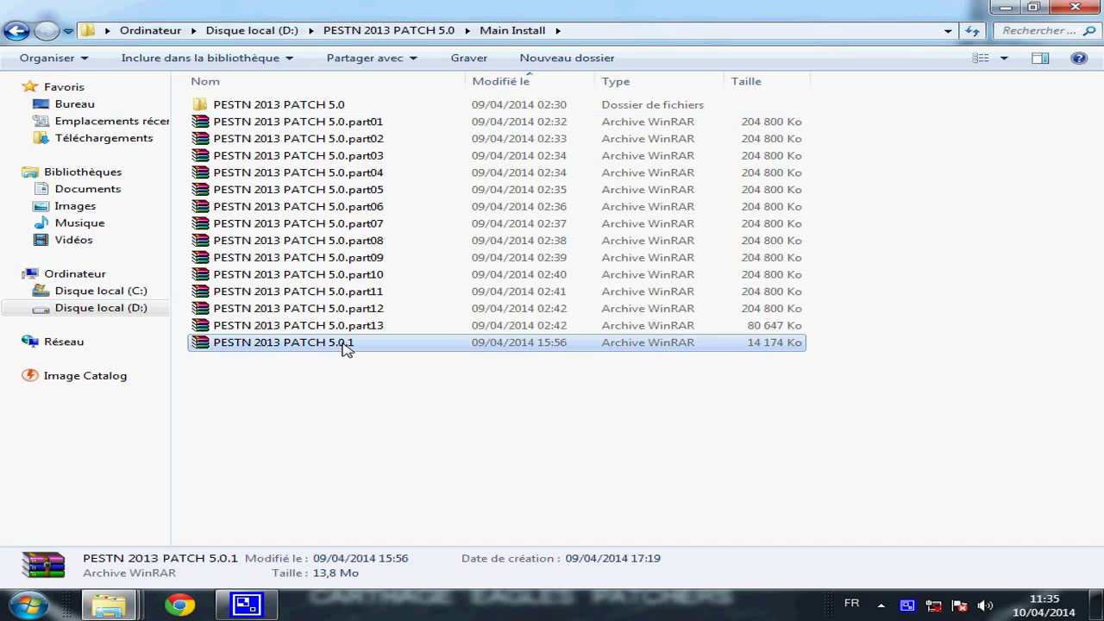
{"action": "right_click", "coordinate": [346, 345]}
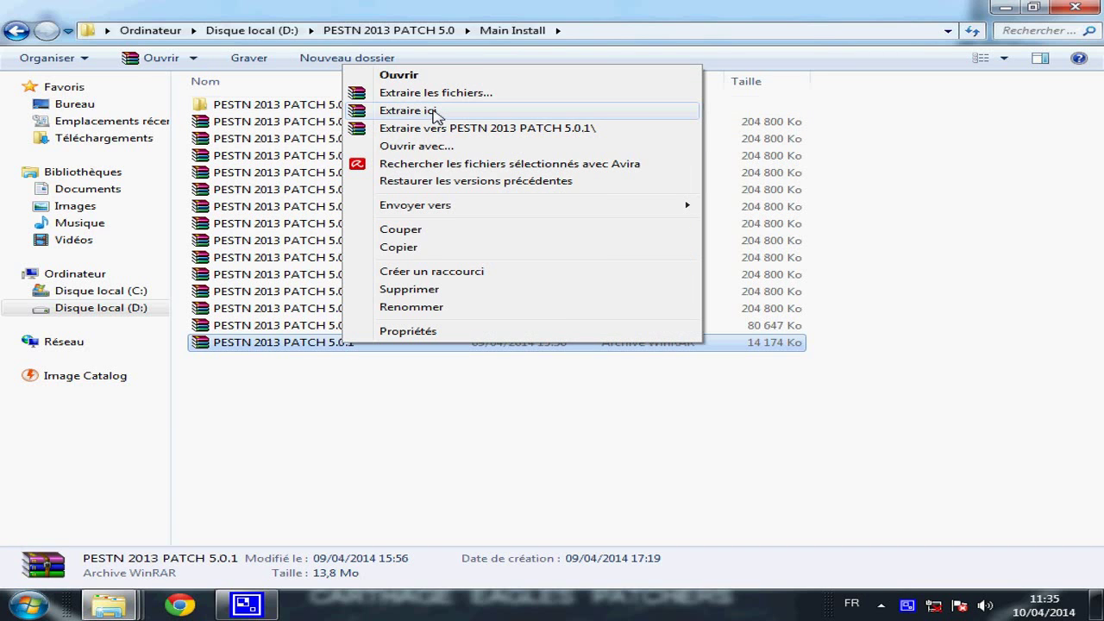
{"action": "left_click", "coordinate": [434, 110]}
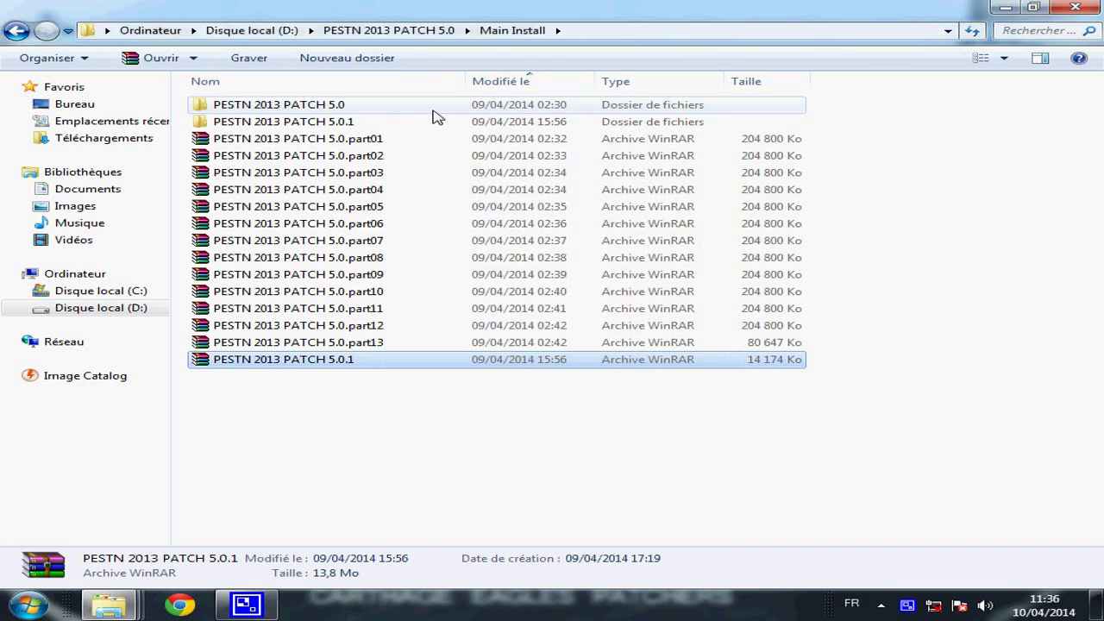
- Open the extracted PESTN 2013 PATCH 5.0 folder and read the installation order in its Readme file
{"action": "double_click", "coordinate": [337, 106]}
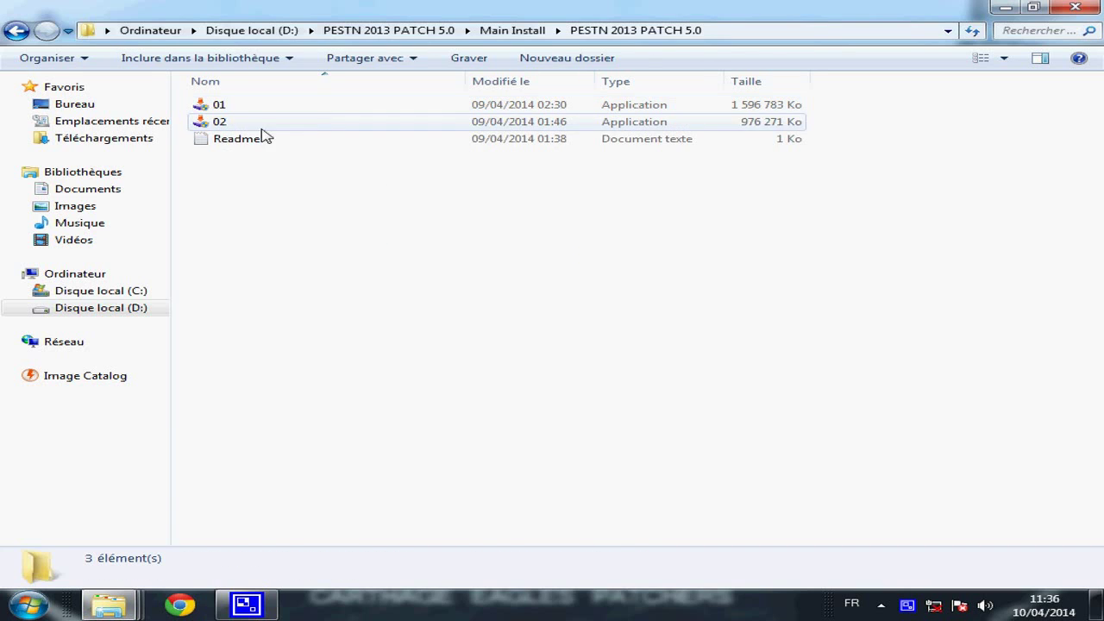
{"action": "left_click", "coordinate": [245, 141]}
{"action": "double_click", "coordinate": [245, 140]}
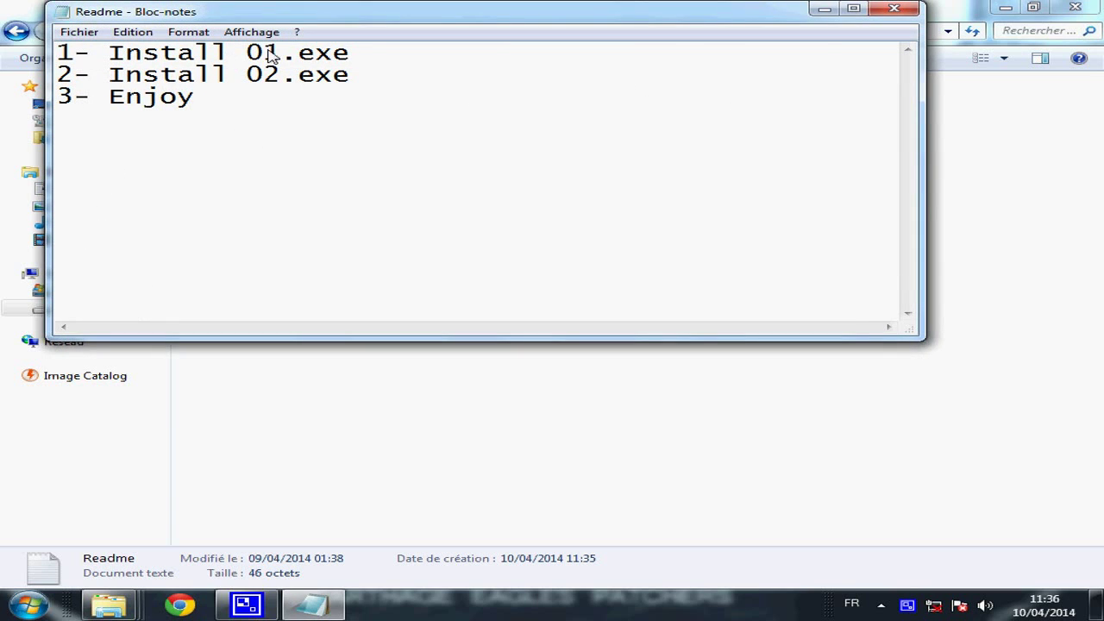
{"action": "left_click", "coordinate": [894, 8]}
- Launch the 01 installer, accept its license terms and proceed to the installation directory choice
{"action": "left_click", "coordinate": [226, 110]}
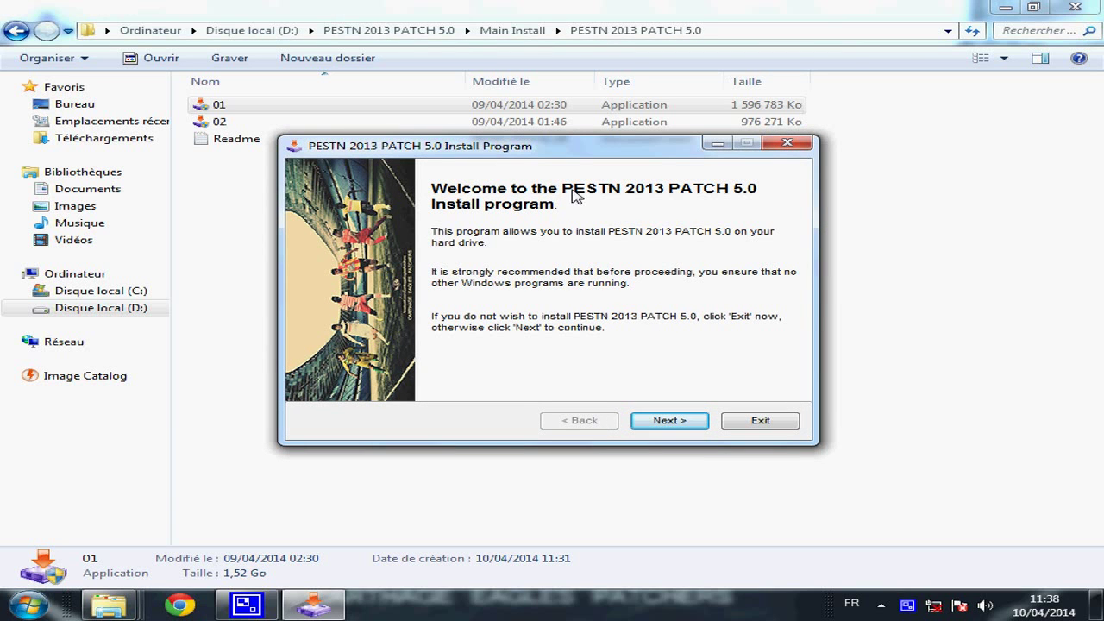
{"action": "left_click", "coordinate": [675, 422]}
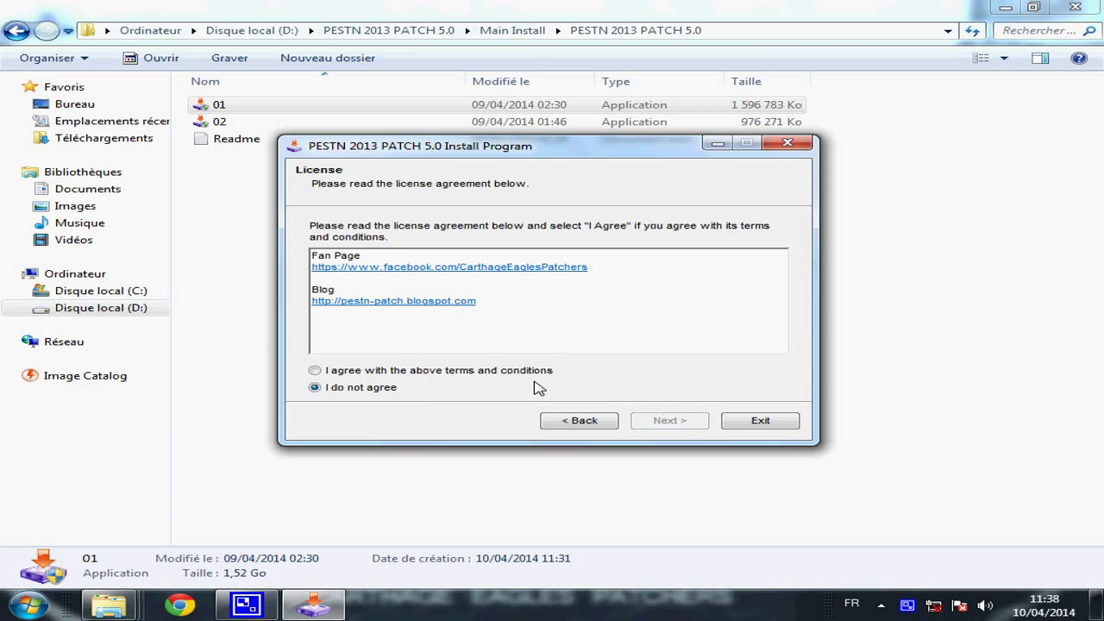
{"action": "left_click", "coordinate": [460, 373]}
{"action": "left_click", "coordinate": [670, 420]}
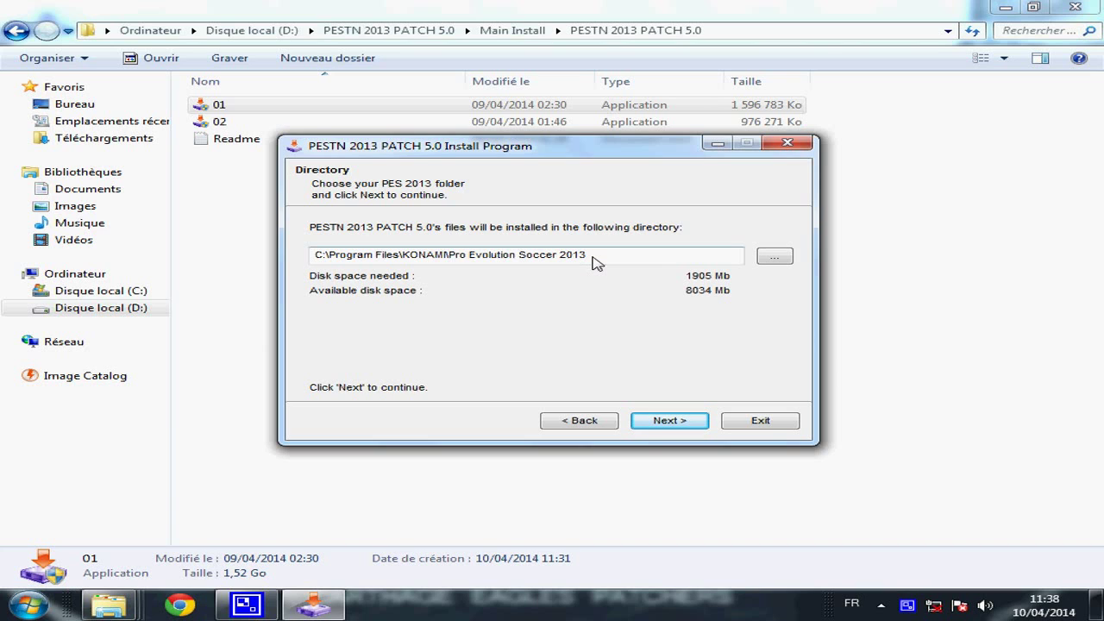
- Install the 01 patch files into C:\Program Files\KONAMI\Pro Evolution Soccer 2013 and exit the finished installer
{"action": "left_click", "coordinate": [665, 423]}
{"action": "left_click", "coordinate": [665, 423]}
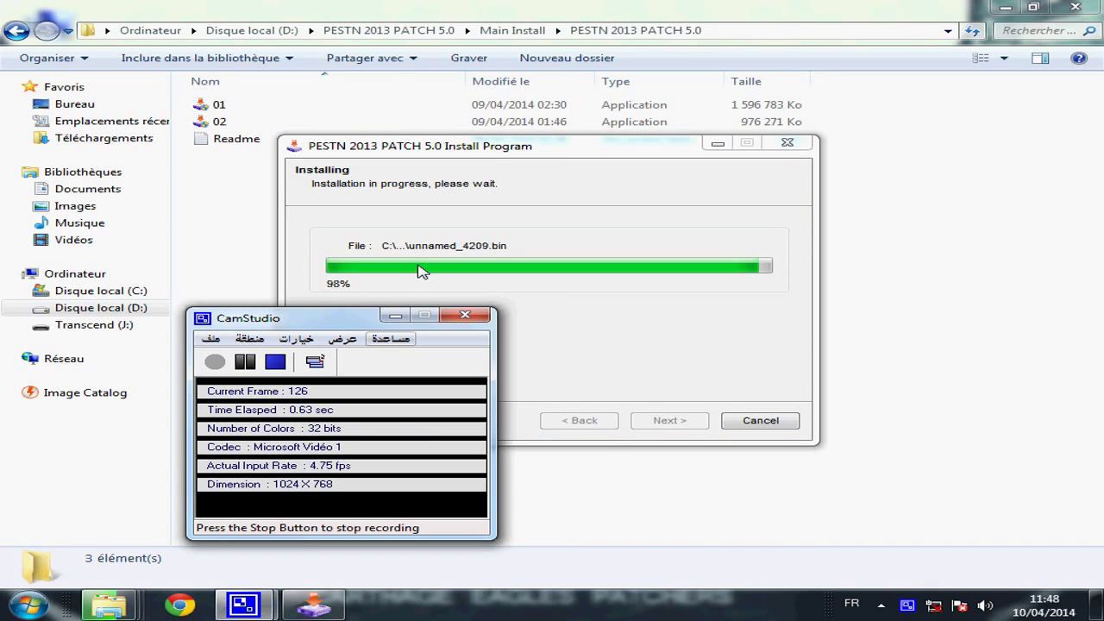
{"action": "left_click", "coordinate": [395, 316]}
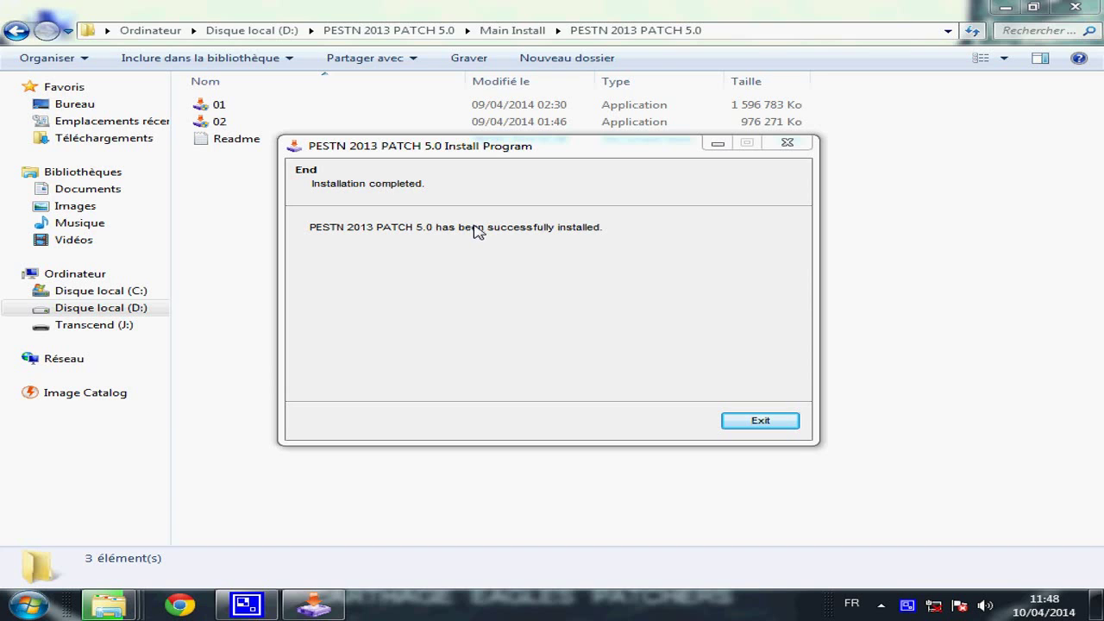
{"action": "left_click", "coordinate": [760, 422]}
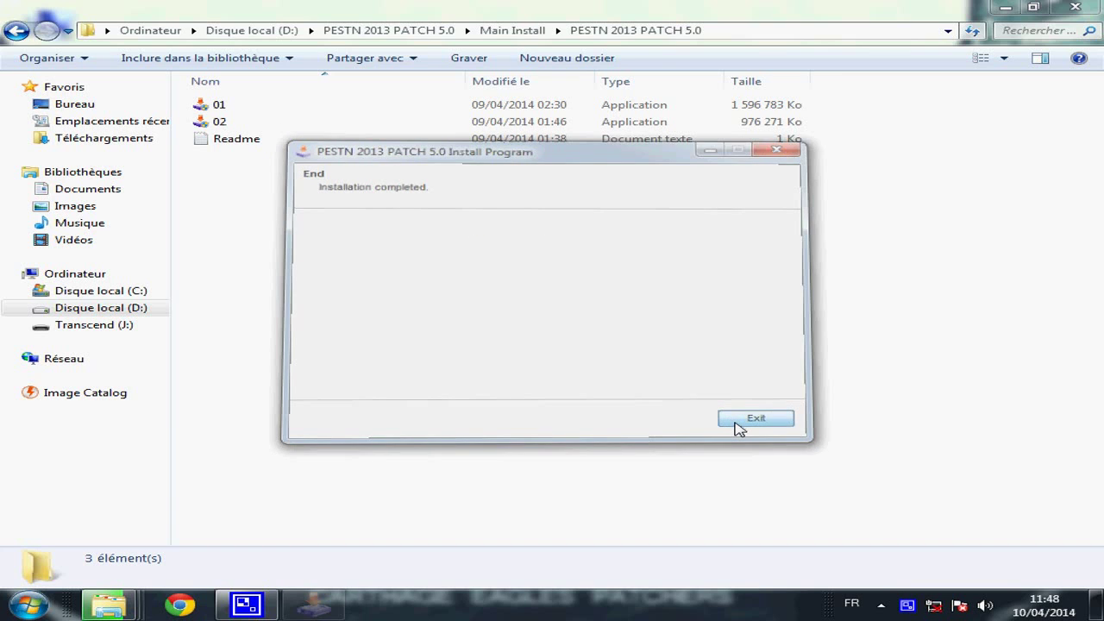
- Launch the 02 installer, accept its license terms and proceed to the installation directory choice
{"action": "double_click", "coordinate": [219, 123]}
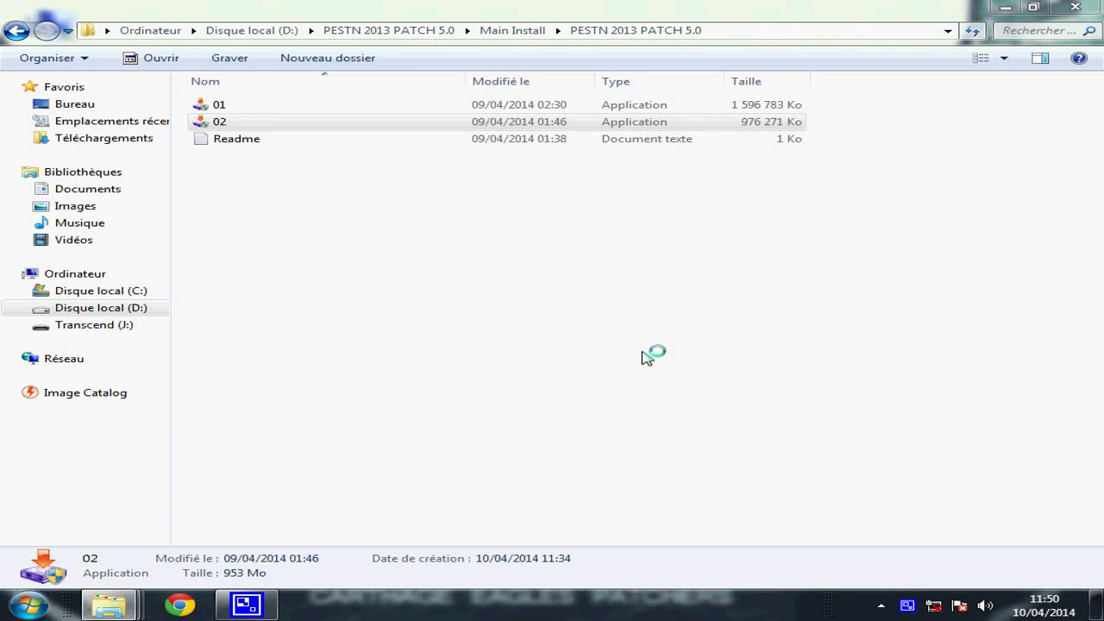
{"action": "left_click", "coordinate": [668, 423]}
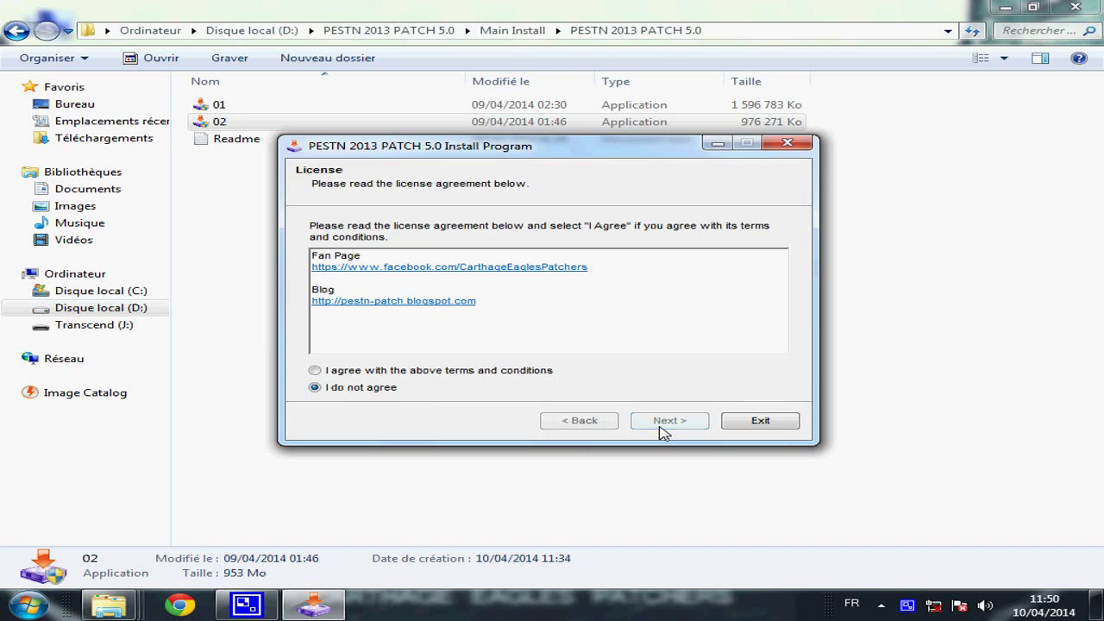
{"action": "left_click", "coordinate": [461, 370]}
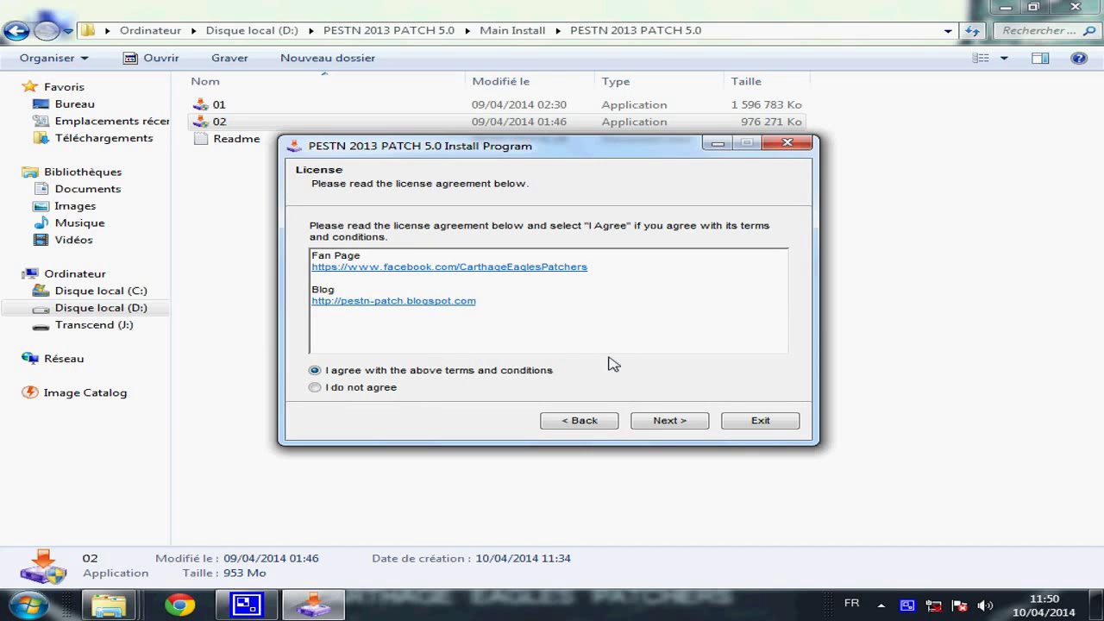
{"action": "left_click", "coordinate": [657, 421]}
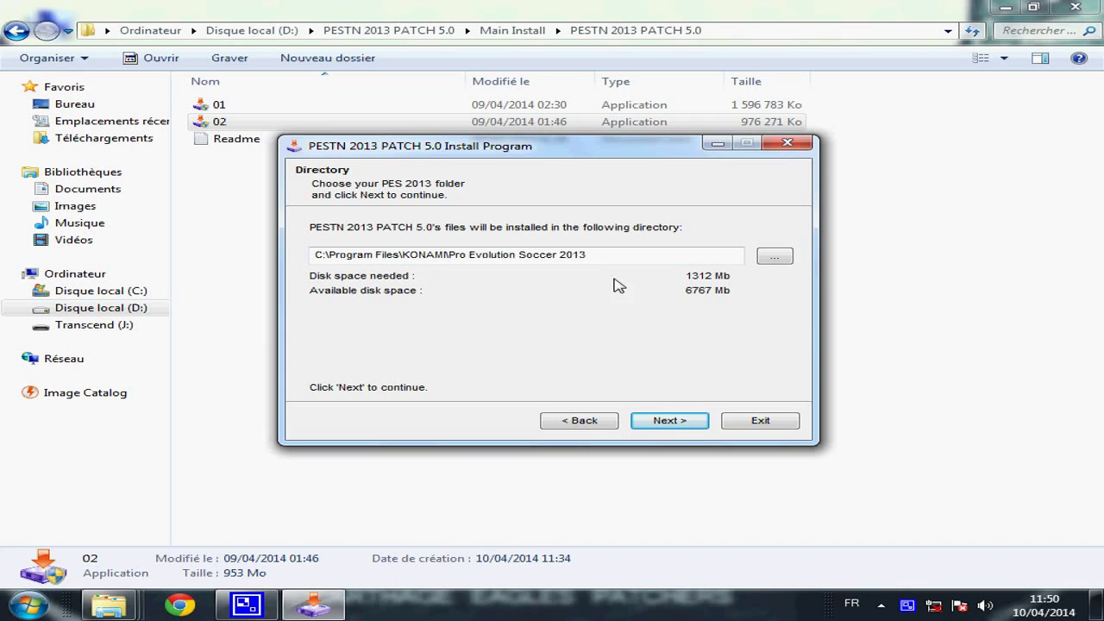
- Install the 02 patch files into C:\Program Files\KONAMI\Pro Evolution Soccer 2013 and exit the finished installer
{"action": "left_click", "coordinate": [665, 423]}
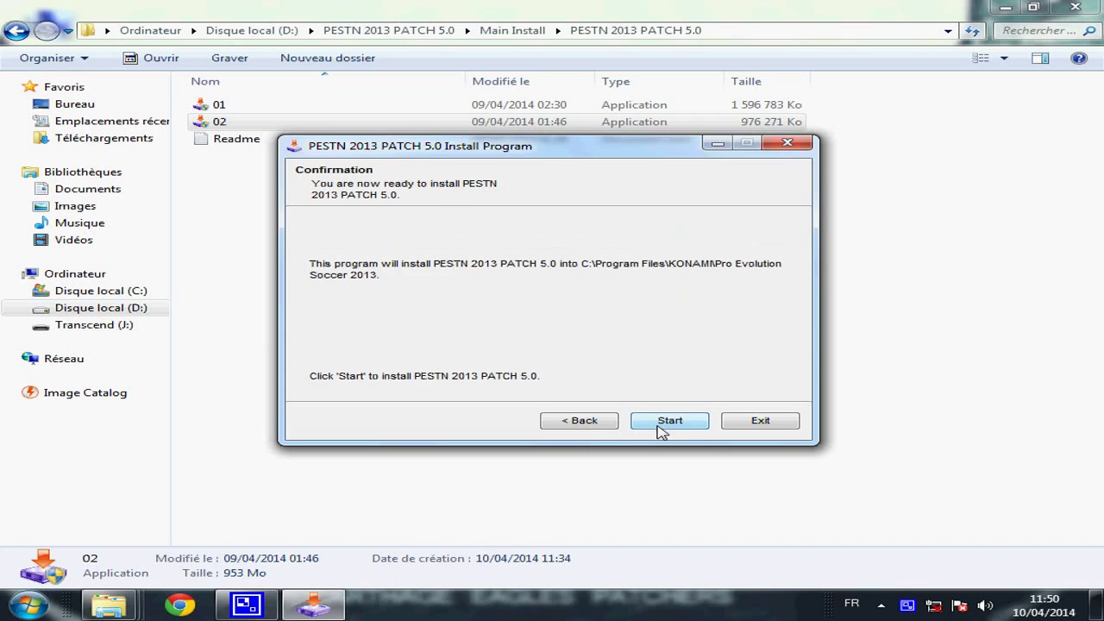
{"action": "left_click", "coordinate": [666, 423]}
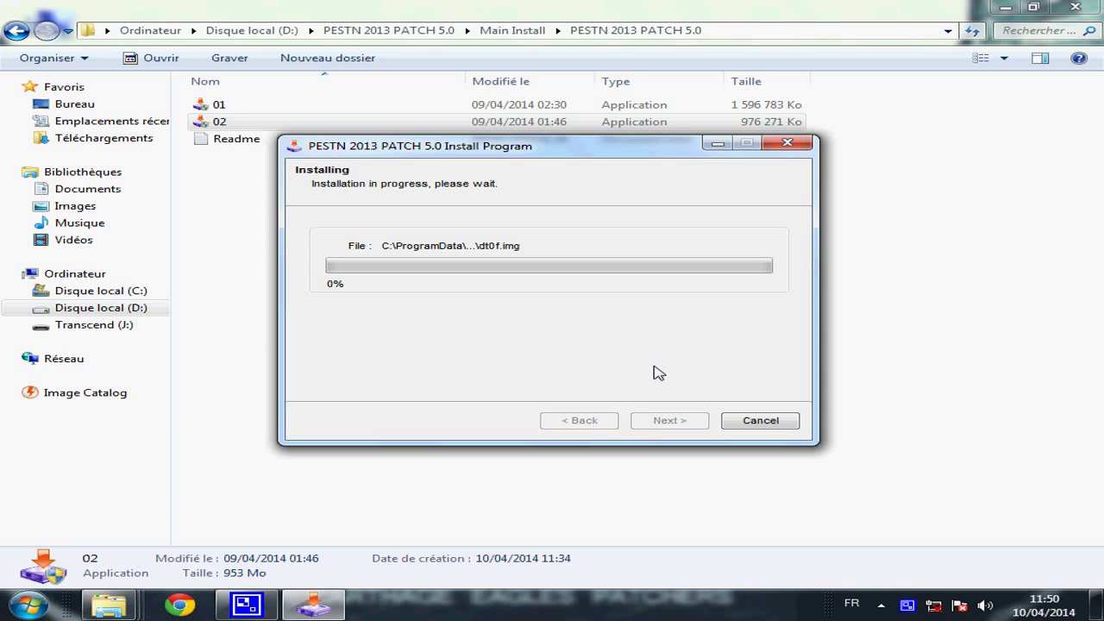
{"action": "left_click", "coordinate": [909, 605]}
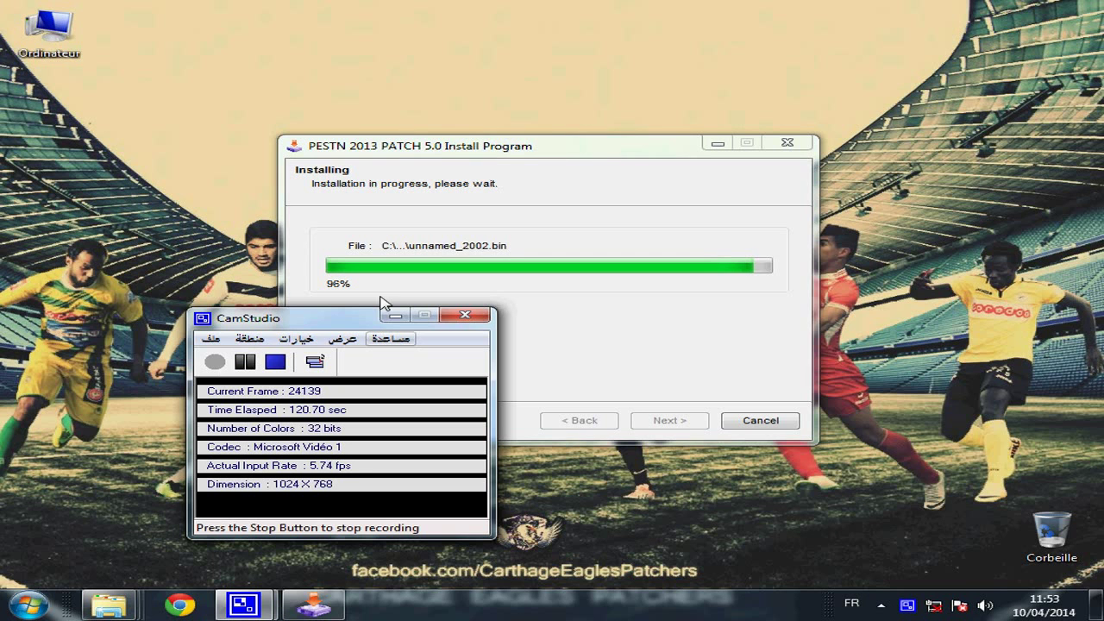
{"action": "left_click", "coordinate": [396, 315]}
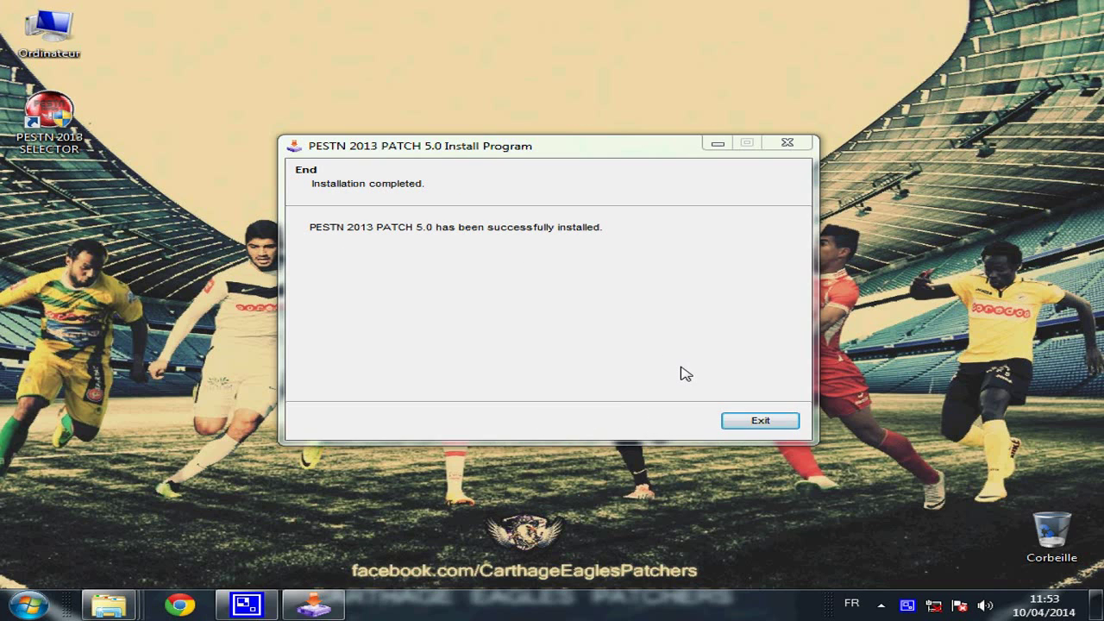
{"action": "left_click", "coordinate": [738, 421]}
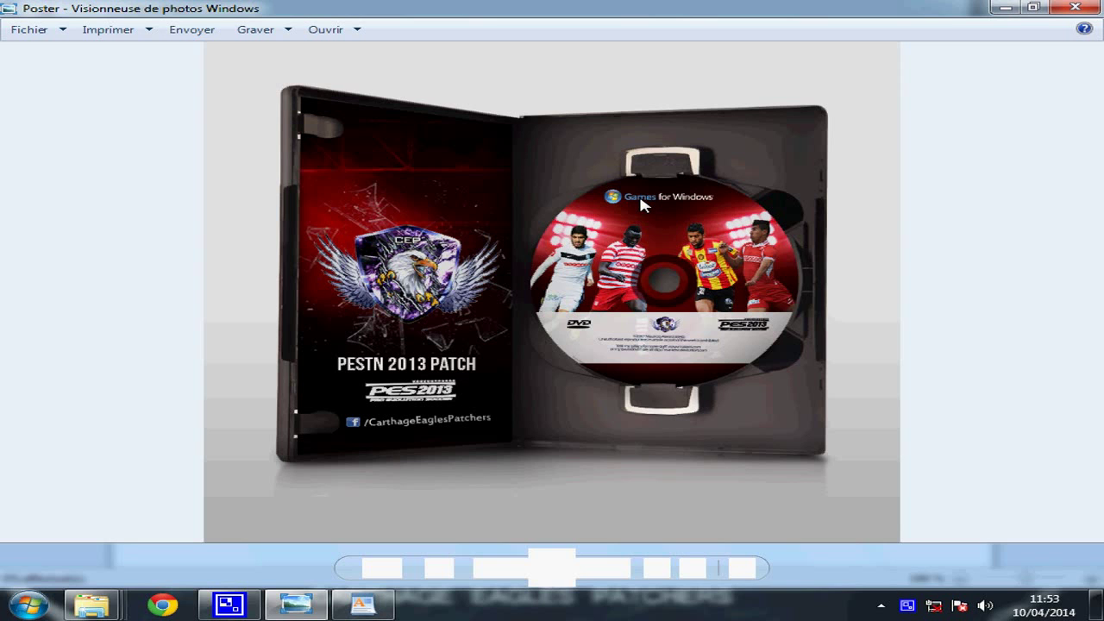
- Close the poster image, the Readme in WordPad, the patch web pages and the PESTN 2013 SELECTOR window
{"action": "left_click", "coordinate": [1087, 9]}
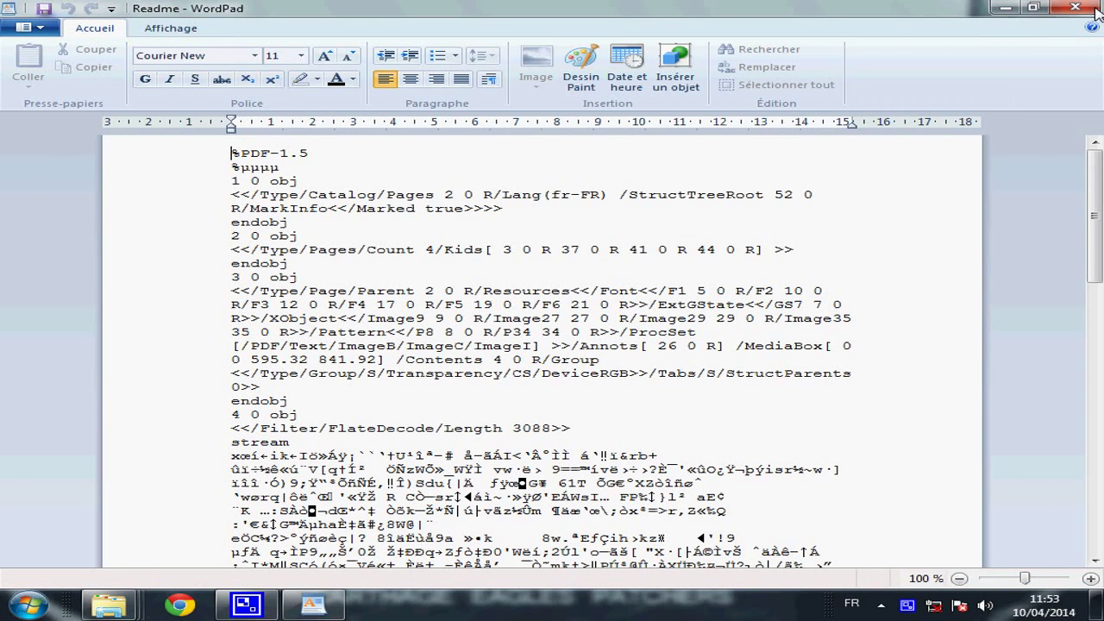
{"action": "key", "text": "alt+F4"}
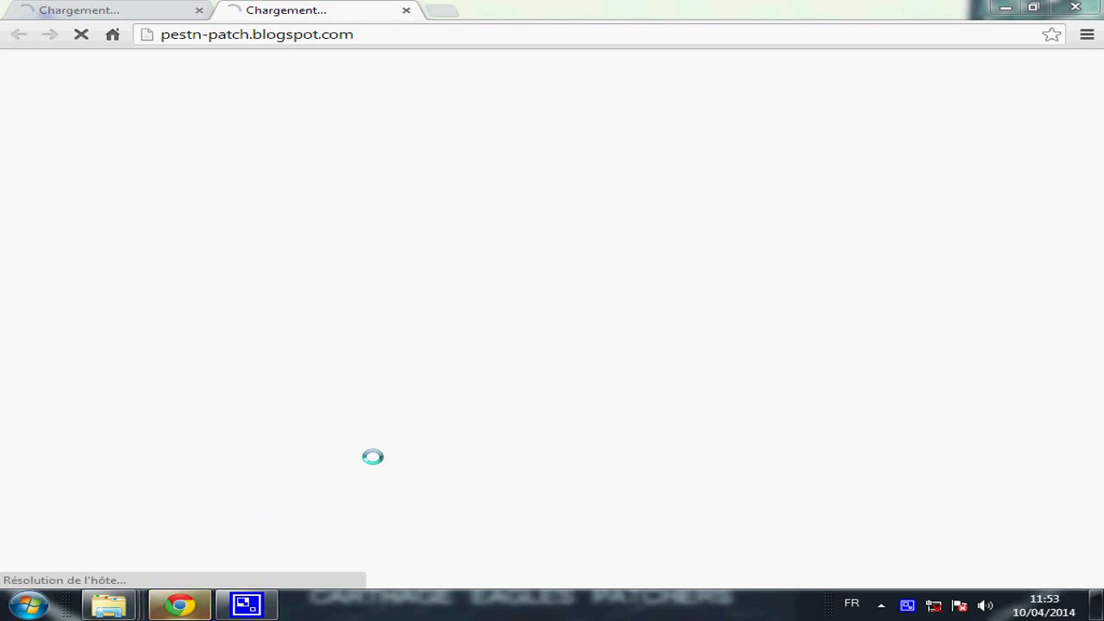
{"action": "left_click", "coordinate": [1077, 8]}
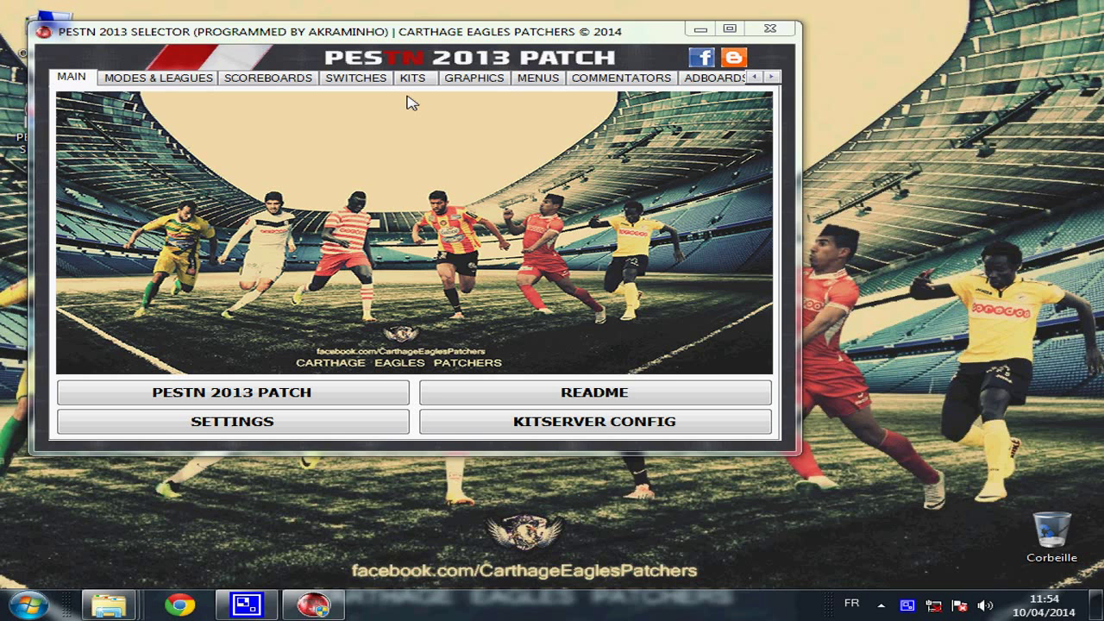
{"action": "left_click", "coordinate": [767, 32]}
- Return to the Main Install folder and open the extracted PESTN 2013 PATCH 5.0.1 folder
{"action": "mouse_move", "coordinate": [121, 610]}
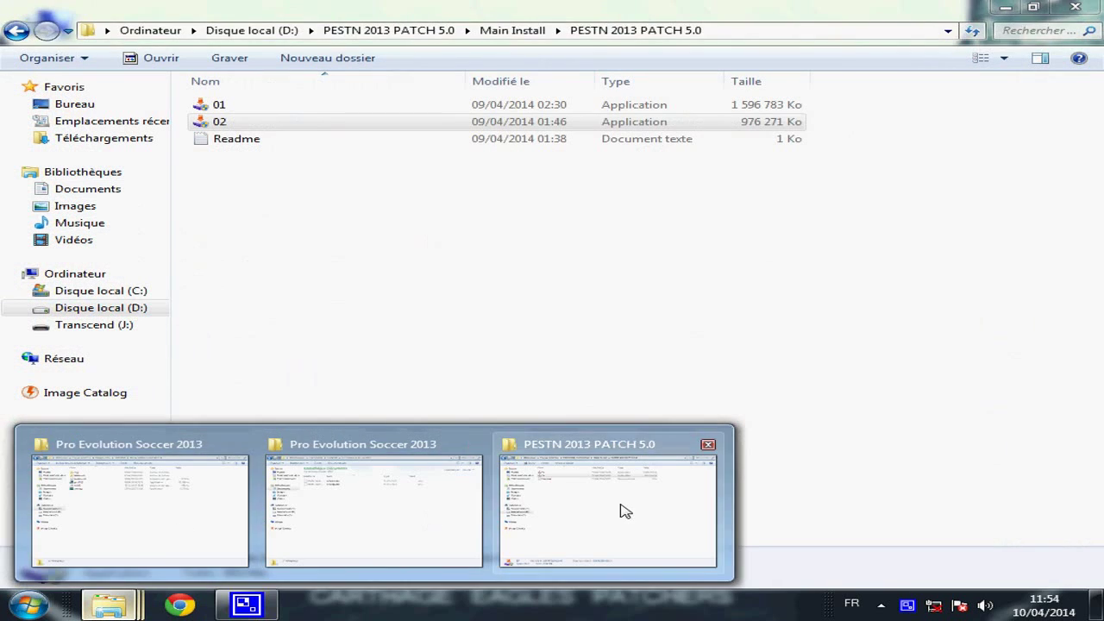
{"action": "left_click", "coordinate": [625, 512]}
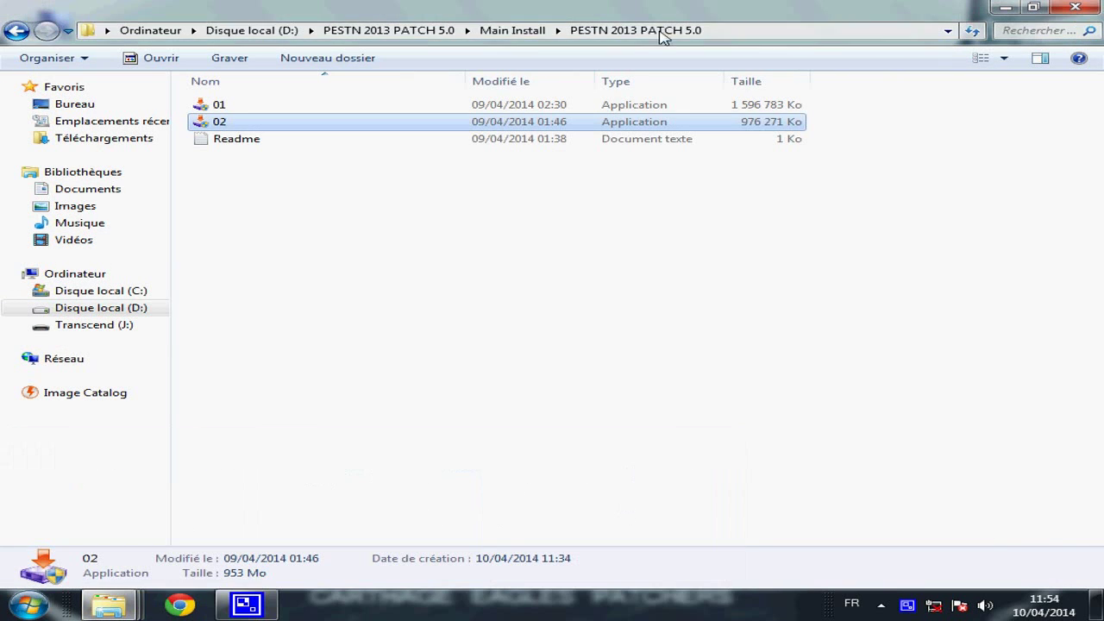
{"action": "left_click", "coordinate": [509, 32]}
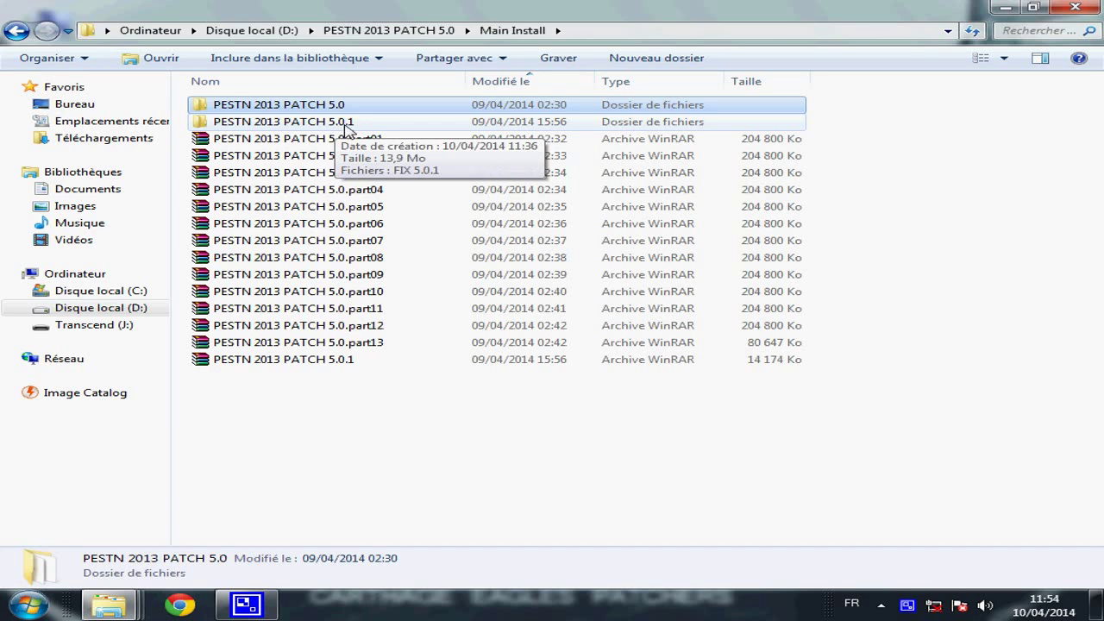
{"action": "double_click", "coordinate": [309, 126]}
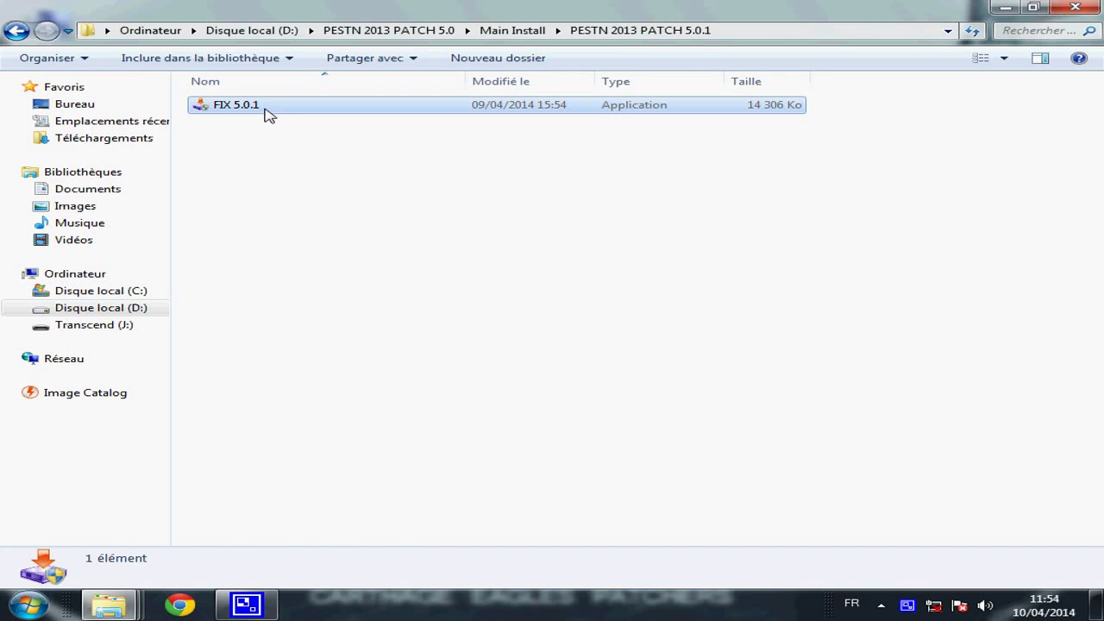
- Run the FIX 5.0.1 installer, accept its license terms and install it into C:\Program Files\KONAMI\Pro Evolution Soccer 2013
{"action": "double_click", "coordinate": [266, 111]}
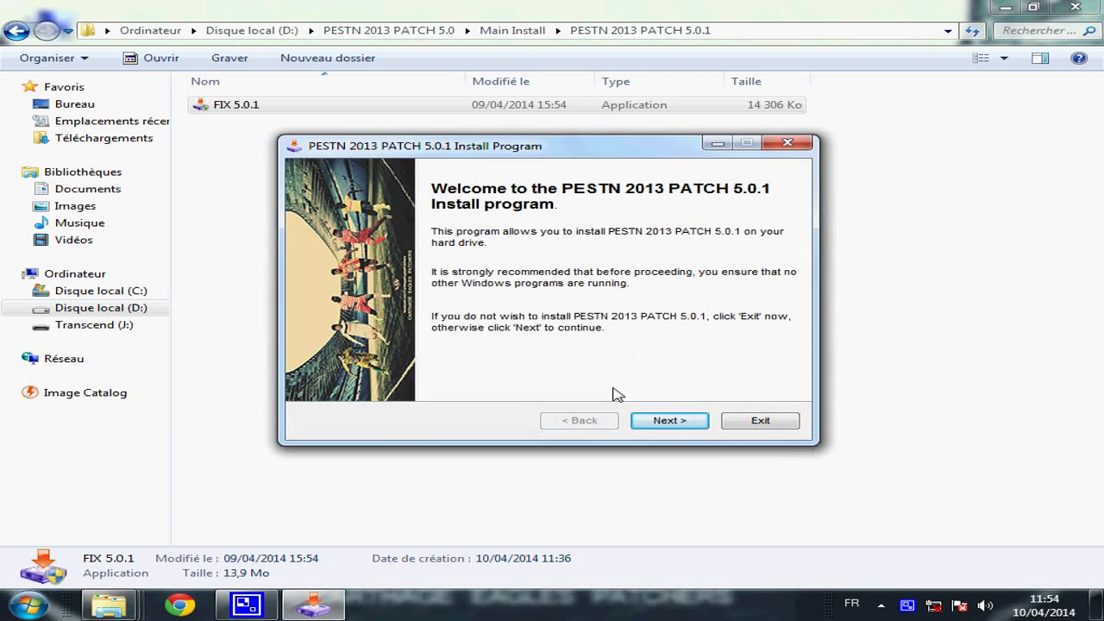
{"action": "left_click", "coordinate": [657, 421]}
{"action": "left_click", "coordinate": [442, 376]}
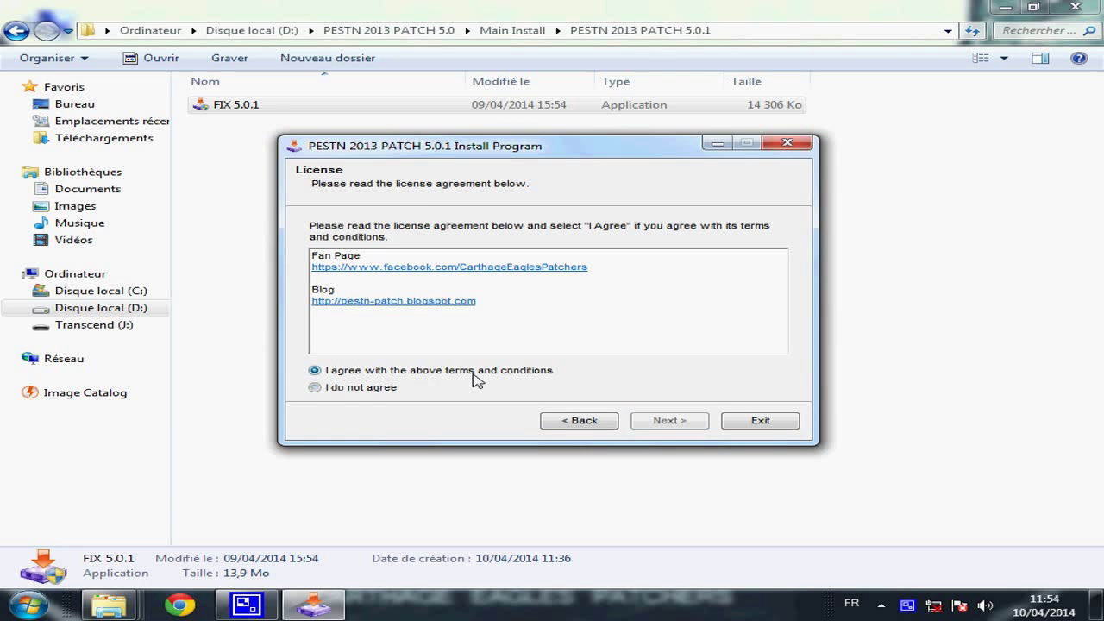
{"action": "left_click", "coordinate": [662, 425]}
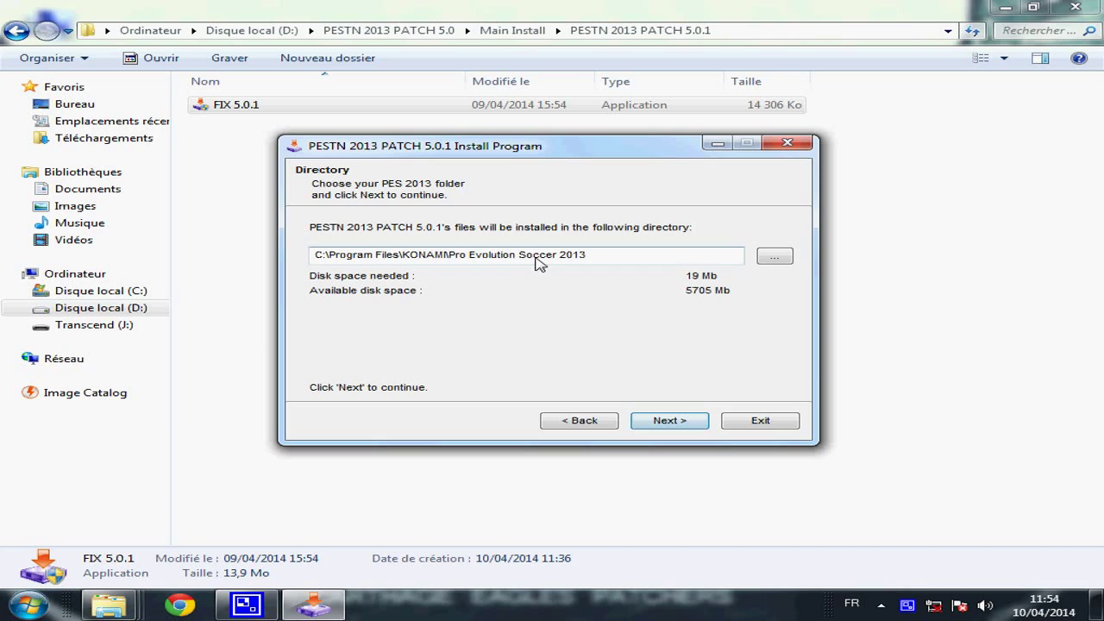
{"action": "left_click", "coordinate": [660, 422]}
{"action": "left_click", "coordinate": [649, 420]}
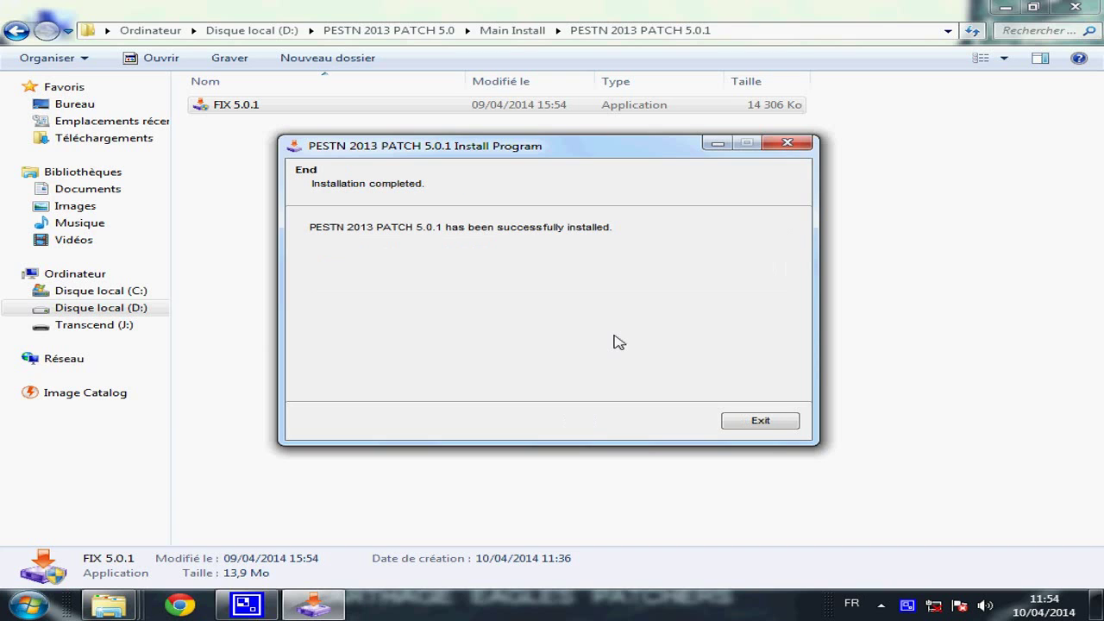
{"action": "left_click", "coordinate": [739, 423]}
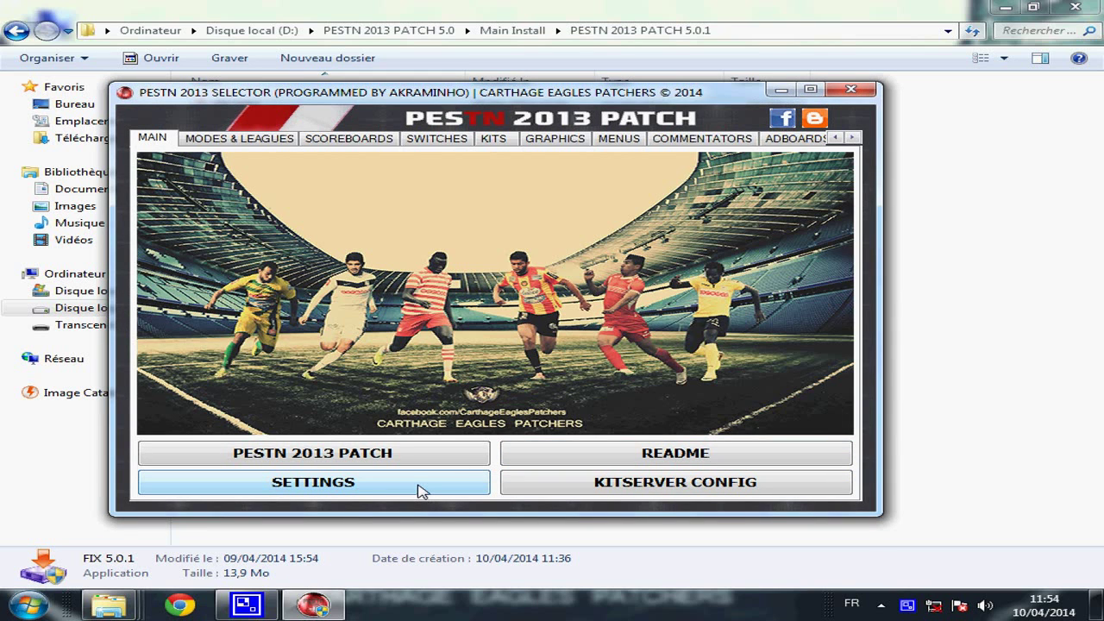
- Open the game settings from the selector, examine the resolution choices and close the settings
{"action": "left_click", "coordinate": [426, 489]}
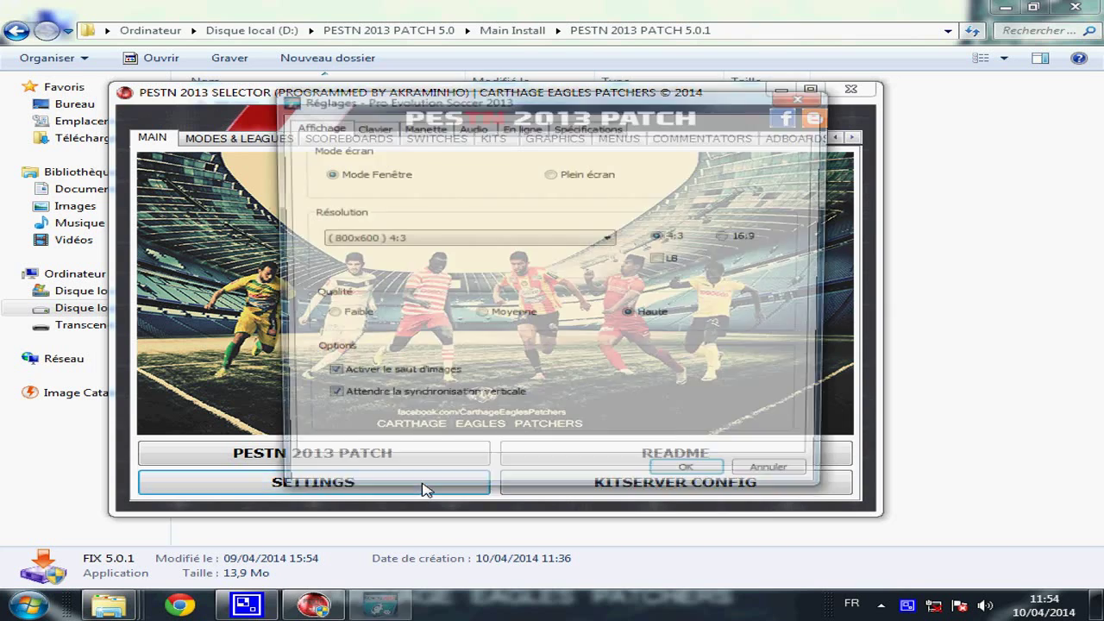
{"action": "left_click", "coordinate": [480, 245]}
{"action": "left_click", "coordinate": [479, 244]}
{"action": "left_click", "coordinate": [818, 93]}
- Open the Kitserver configuration, try the Enforce custom resolution option and close the window without saving
{"action": "left_click", "coordinate": [654, 481]}
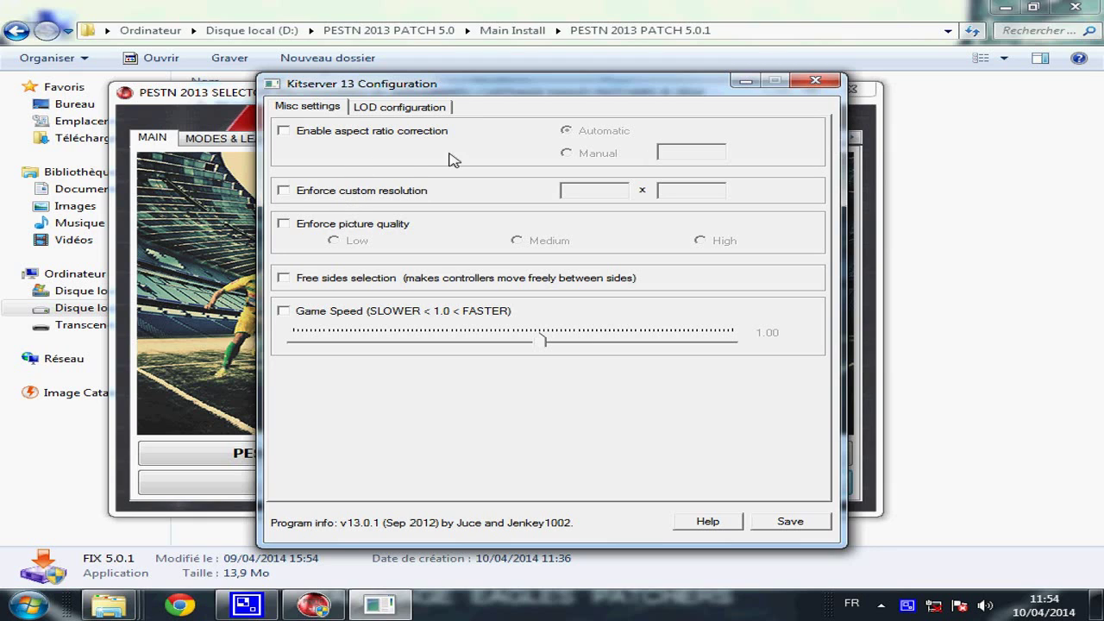
{"action": "left_click", "coordinate": [386, 191]}
{"action": "left_click", "coordinate": [380, 192]}
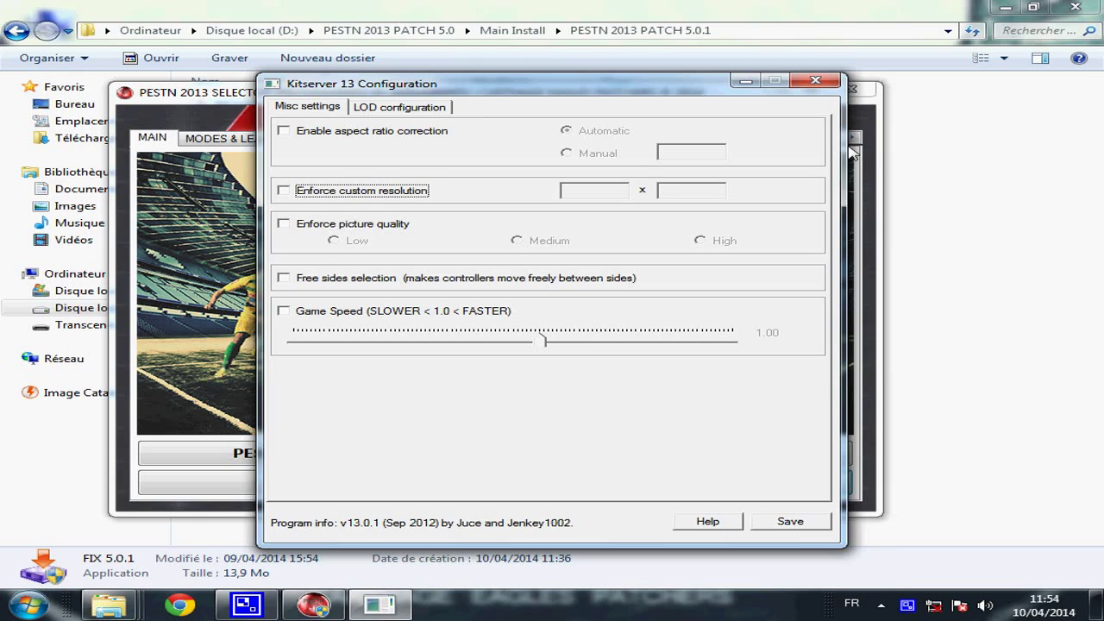
{"action": "left_click", "coordinate": [815, 80]}
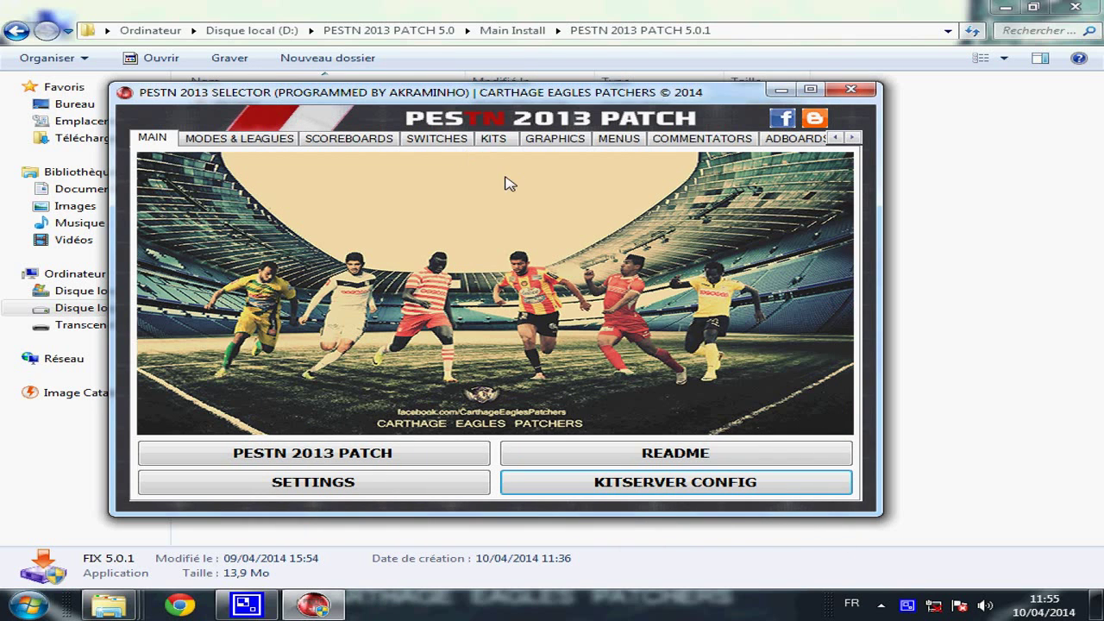
- Open the patch readme from the selector, read its installation steps and credits on page 4, and close it
{"action": "left_click", "coordinate": [675, 454]}
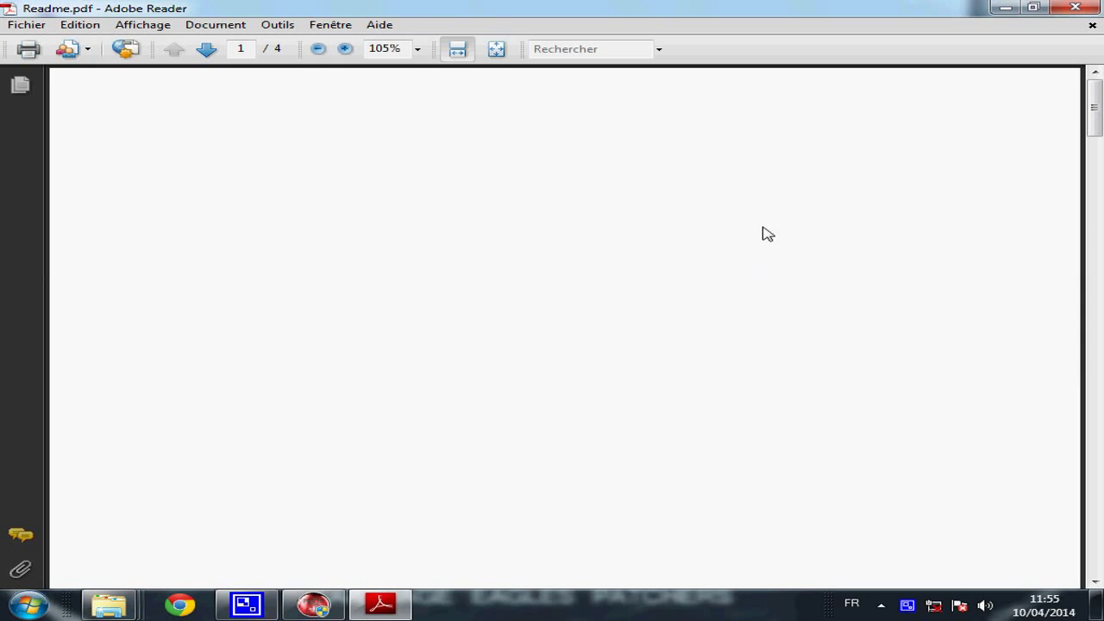
{"action": "left_click_drag", "start_coordinate": [1093, 110], "coordinate": [1092, 498]}
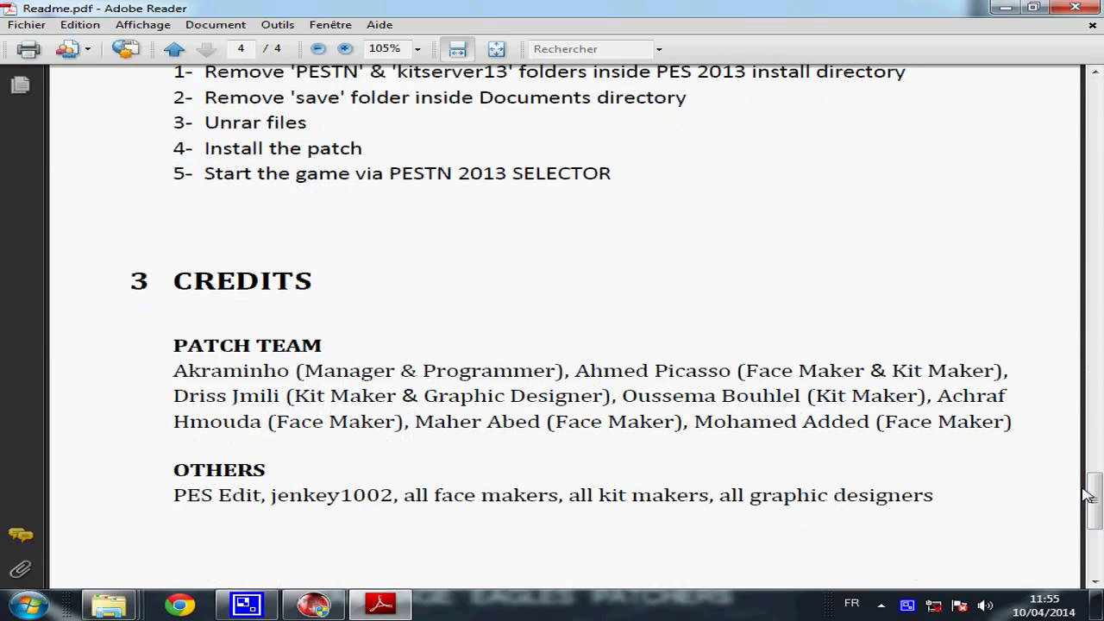
{"action": "left_click", "coordinate": [1074, 8]}
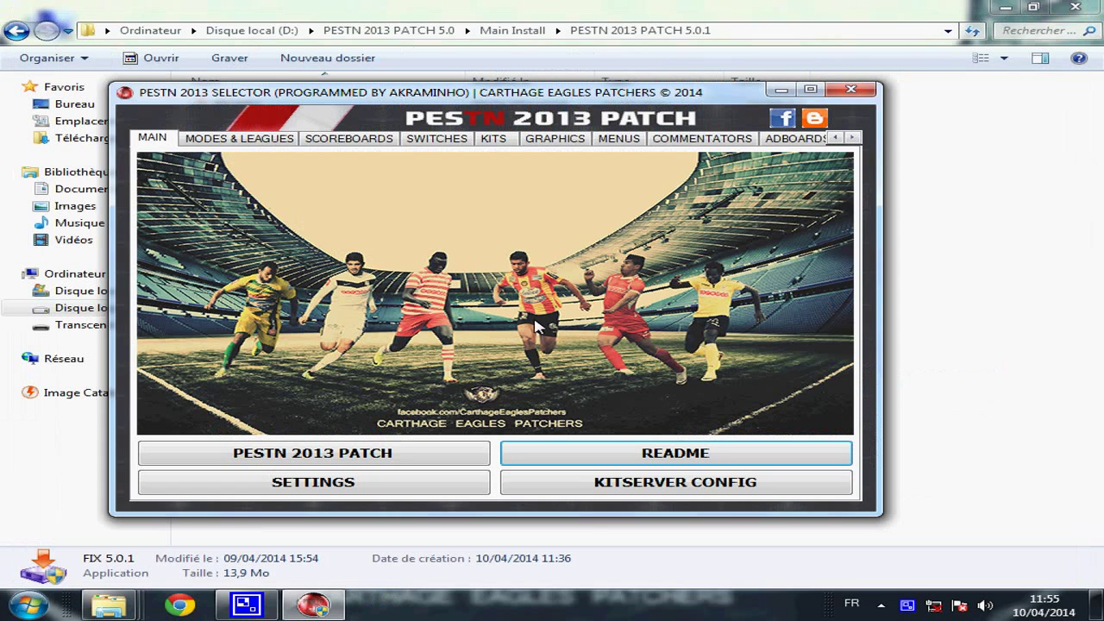
- Start the patched game from the selector and continue past the title screen to the match level choice
{"action": "left_click", "coordinate": [337, 460]}
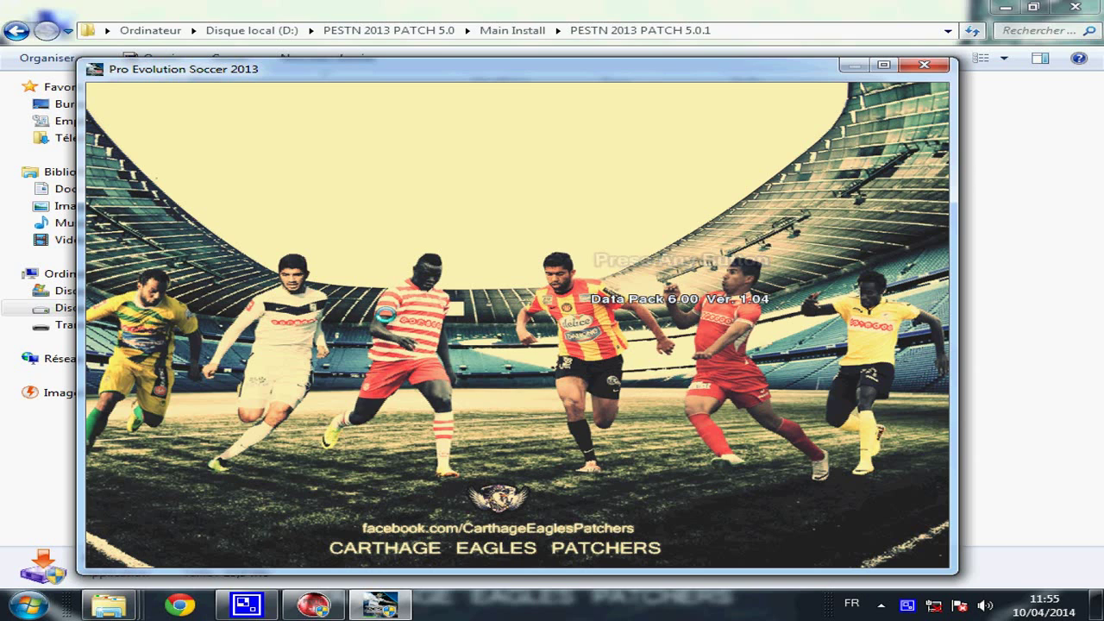
{"action": "key", "text": "Return"}
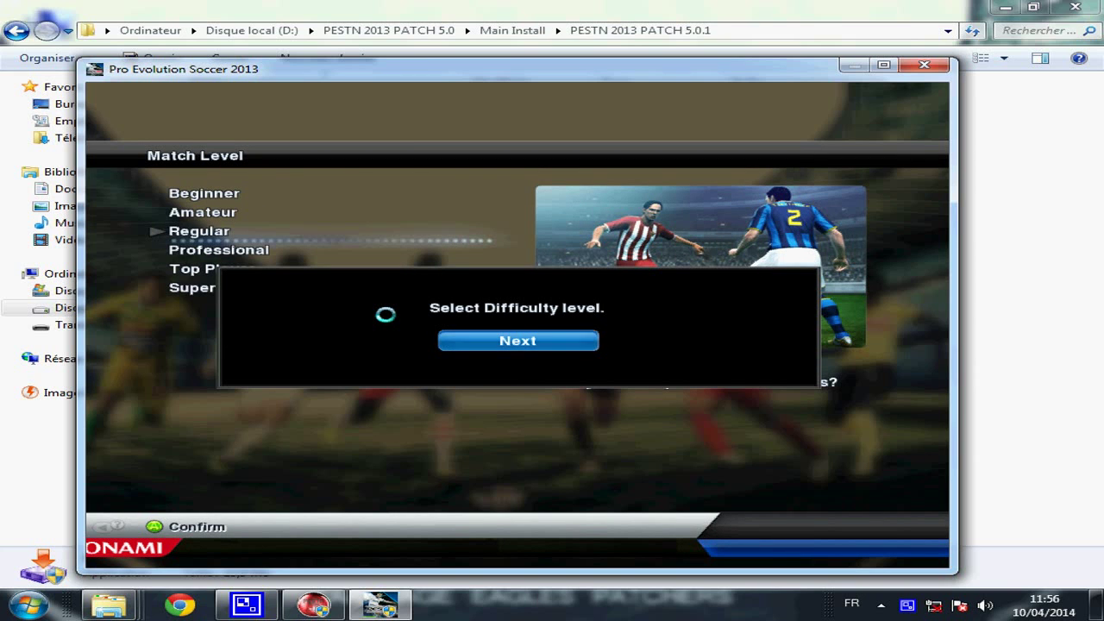
{"action": "key", "text": "Return"}
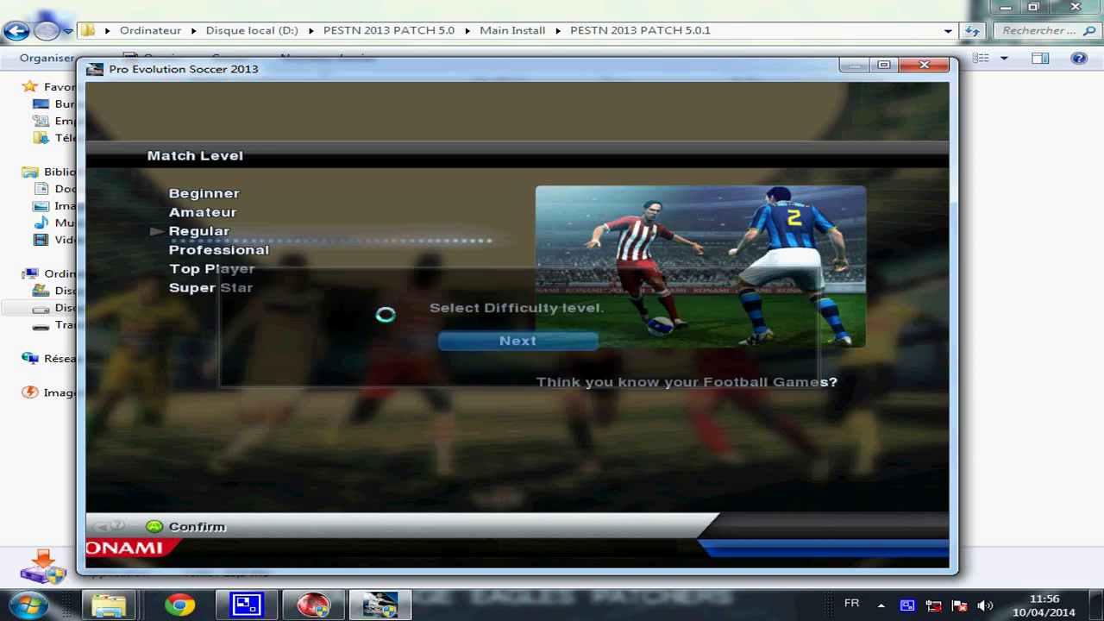
- Set the match level to Super Star and continue to the personal data name entry
{"action": "key", "text": "Down"}
{"action": "key", "text": "Down"}
{"action": "key", "text": "Down"}
{"action": "key", "text": "Return"}
{"action": "key", "text": "Return"}
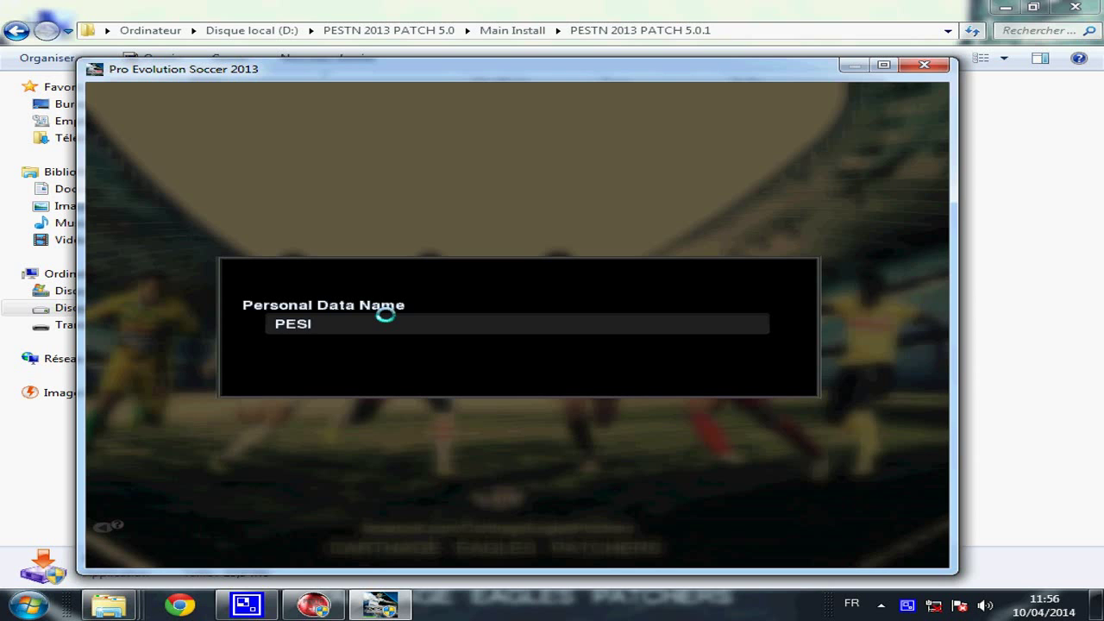
- Confirm the personal data name and continue through the remaining startup prompts, including the Performance Training notice, to the main menu
{"action": "key", "text": "Return"}
{"action": "key", "text": "Return"}
{"action": "key", "text": "Return"}
{"action": "key", "text": "Return"}
{"action": "key", "text": "Return"}
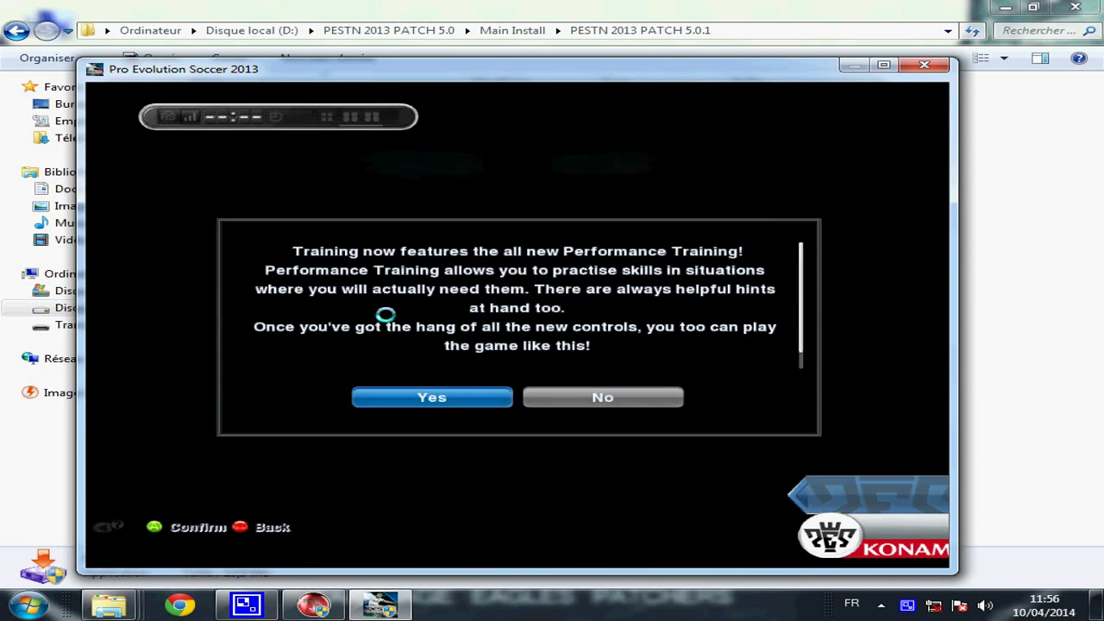
{"action": "key", "text": "Return"}
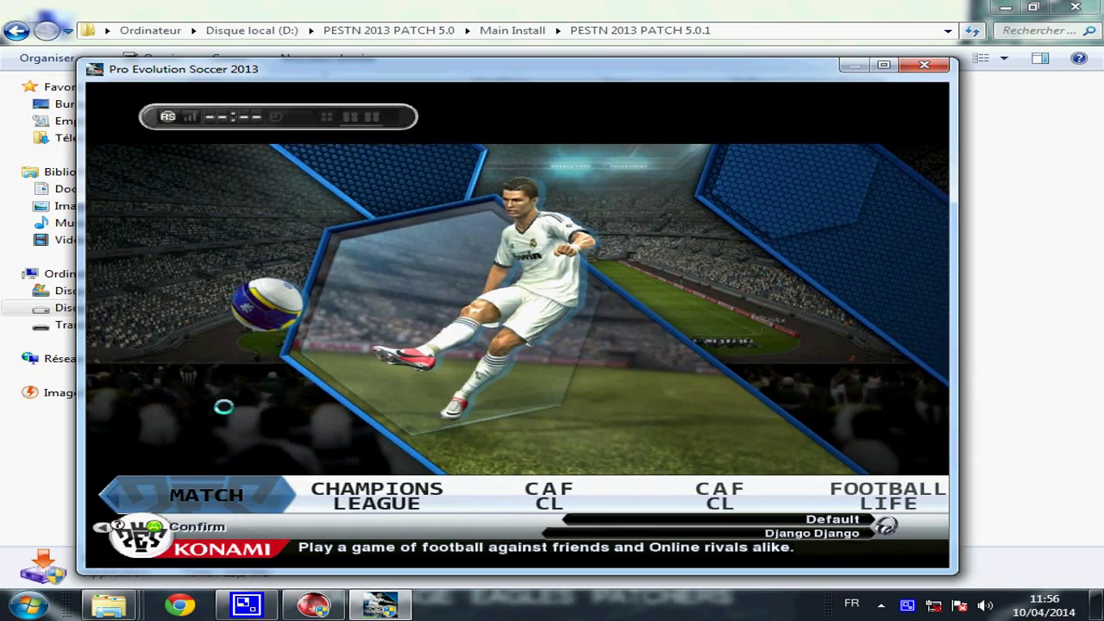
- Switch to the PESTN 2013 selector, examine its Master League mode, league and 2nd division options, and return to the game
{"action": "left_click", "coordinate": [246, 608]}
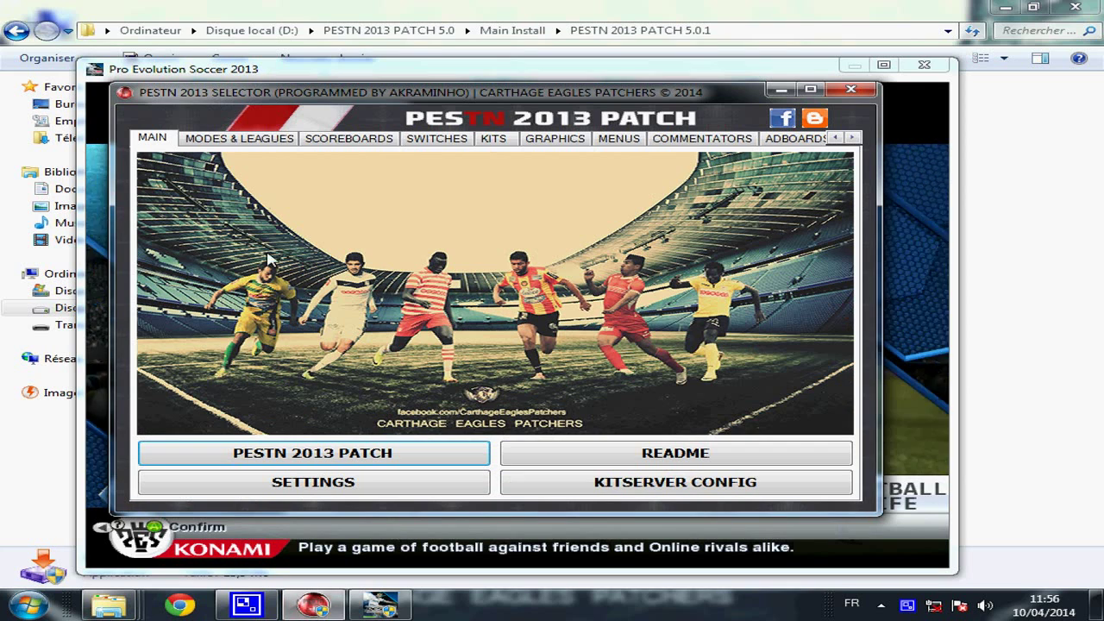
{"action": "left_click", "coordinate": [251, 140]}
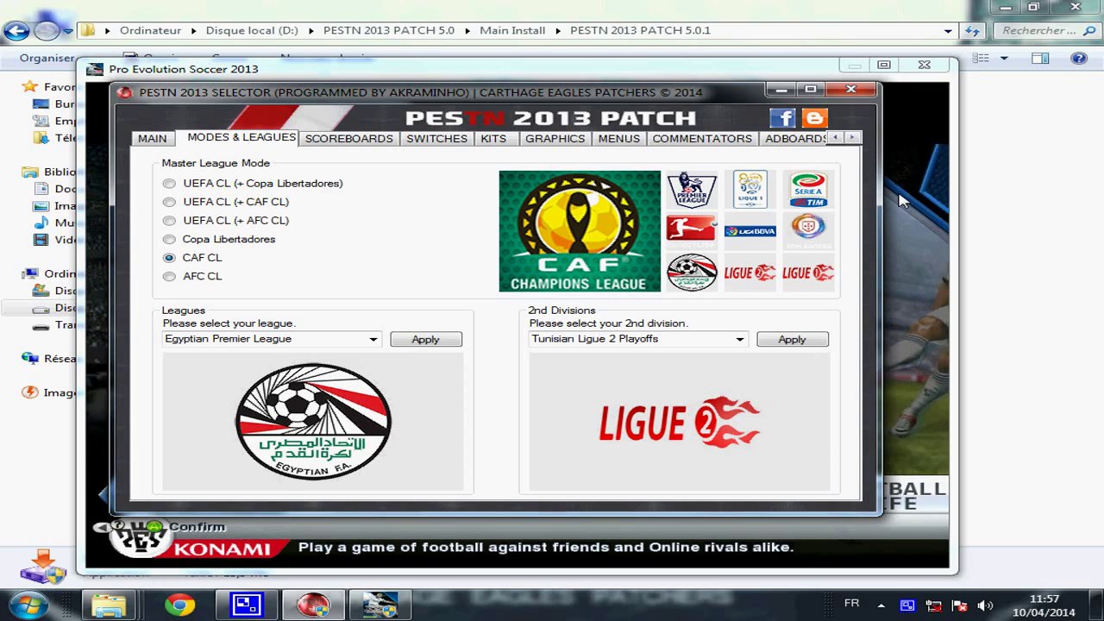
{"action": "left_click", "coordinate": [851, 89]}
- Go to the game's Edit mode, open the Players section and select Edit Player
{"action": "key", "text": "Right"}
{"action": "key", "text": "Right"}
{"action": "key", "text": "Right"}
{"action": "key", "text": "Right"}
{"action": "key", "text": "Right"}
{"action": "key", "text": "Right"}
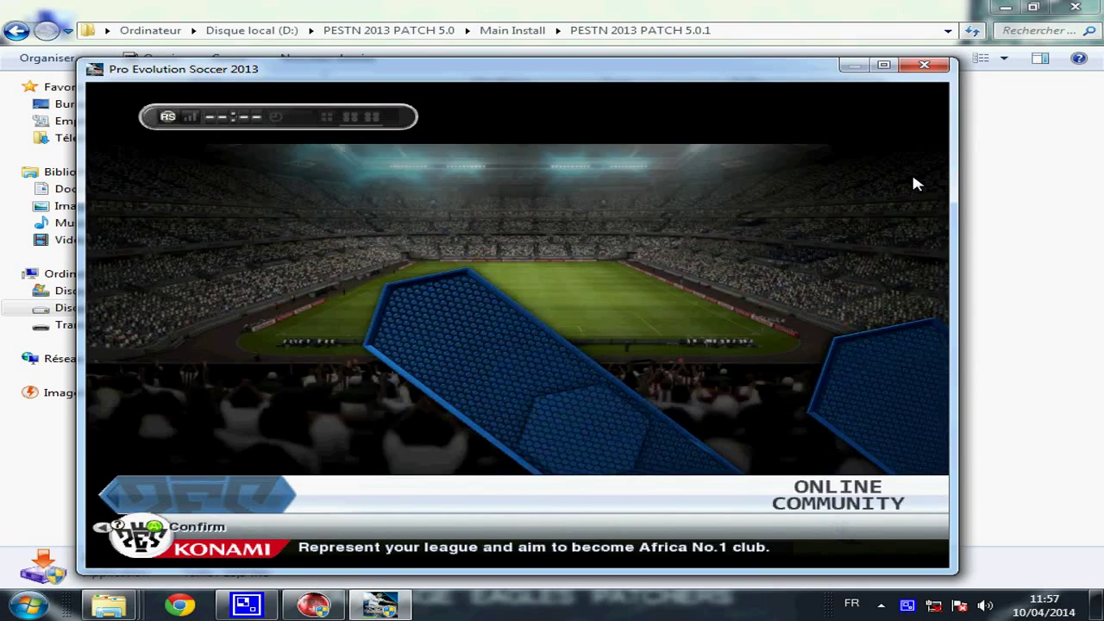
{"action": "key", "text": "Return"}
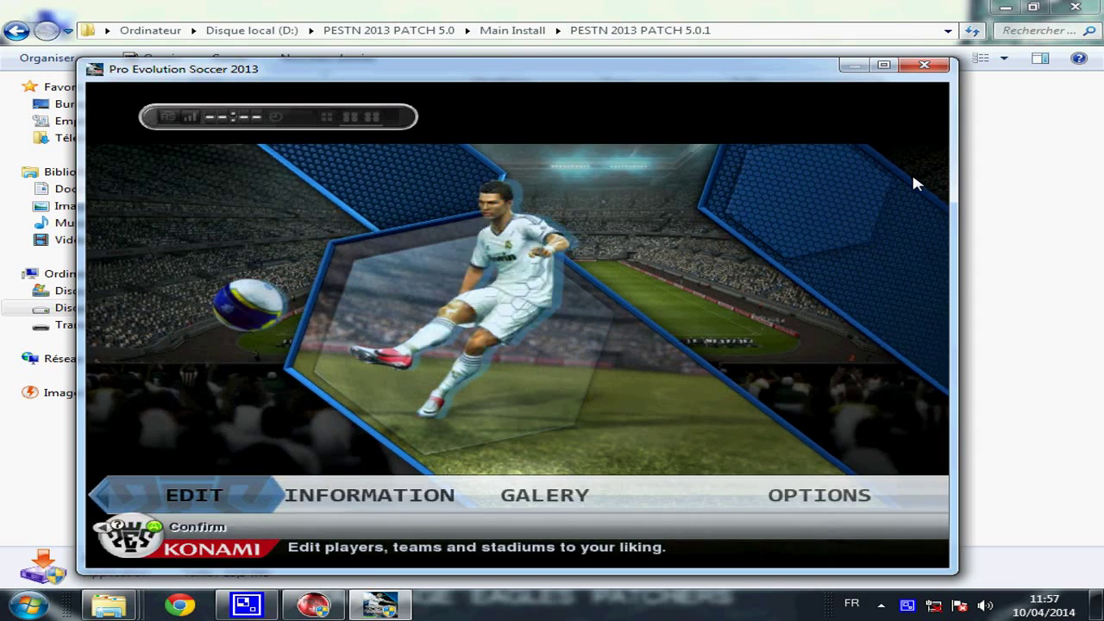
{"action": "key", "text": "Return"}
{"action": "key", "text": "Down"}
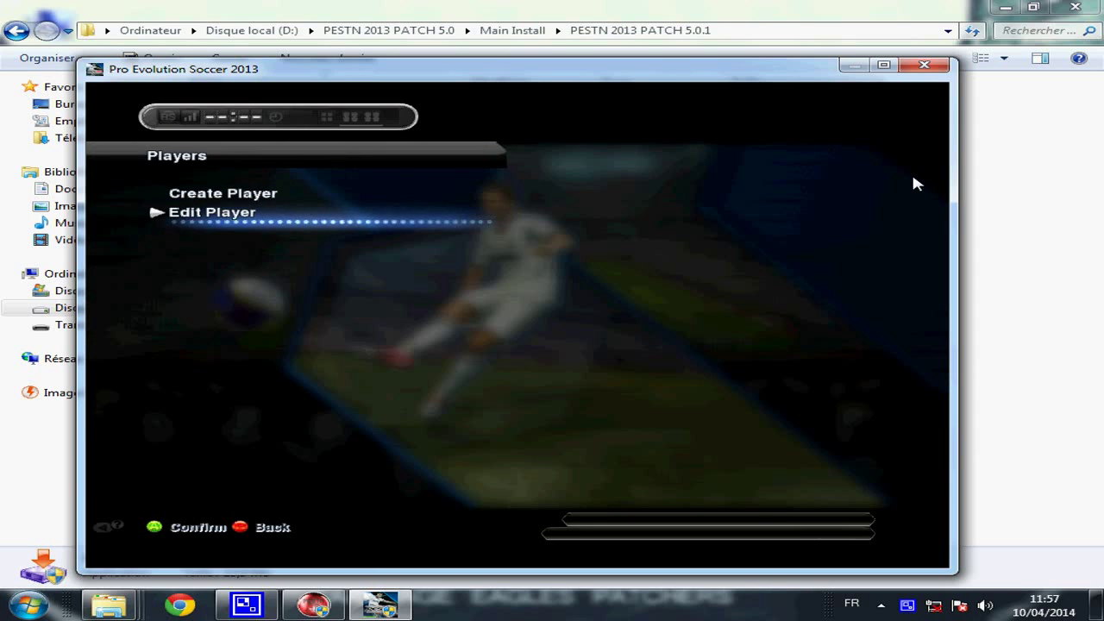